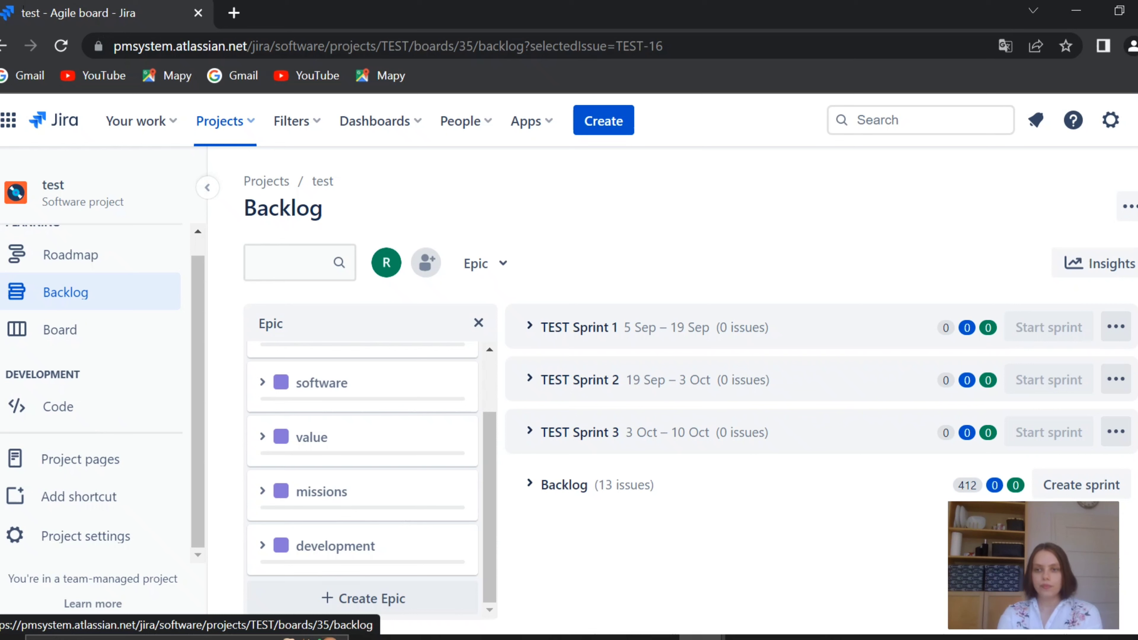
Create a new sprint from the backlog, following TEST Sprint 3, and open it for editing
click(1081, 485)
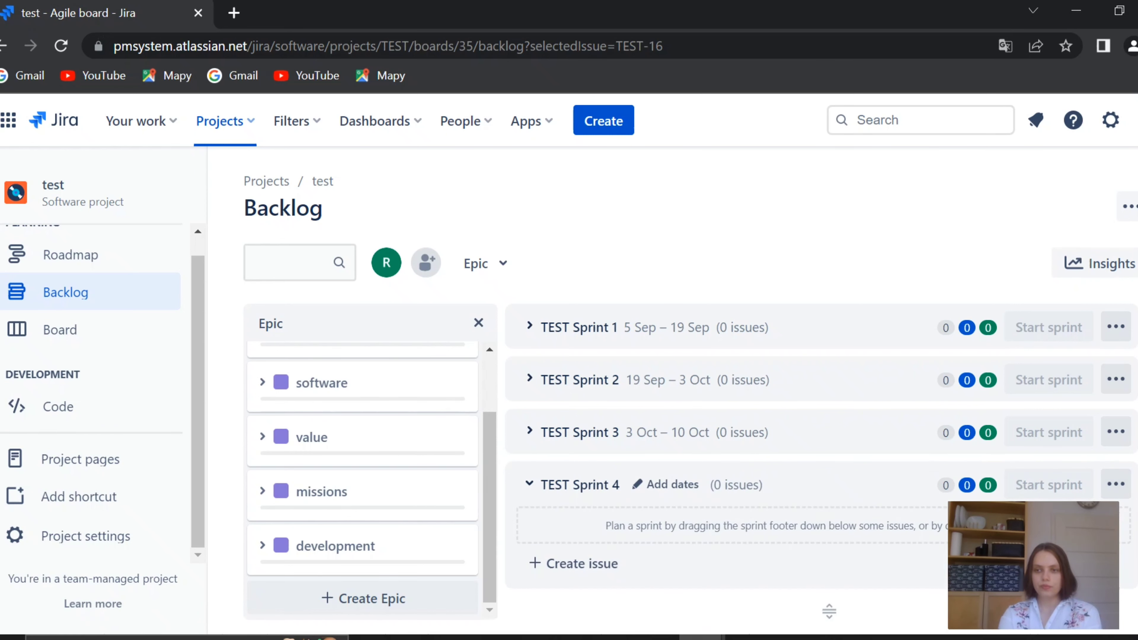
scroll(822, 467, down, 1)
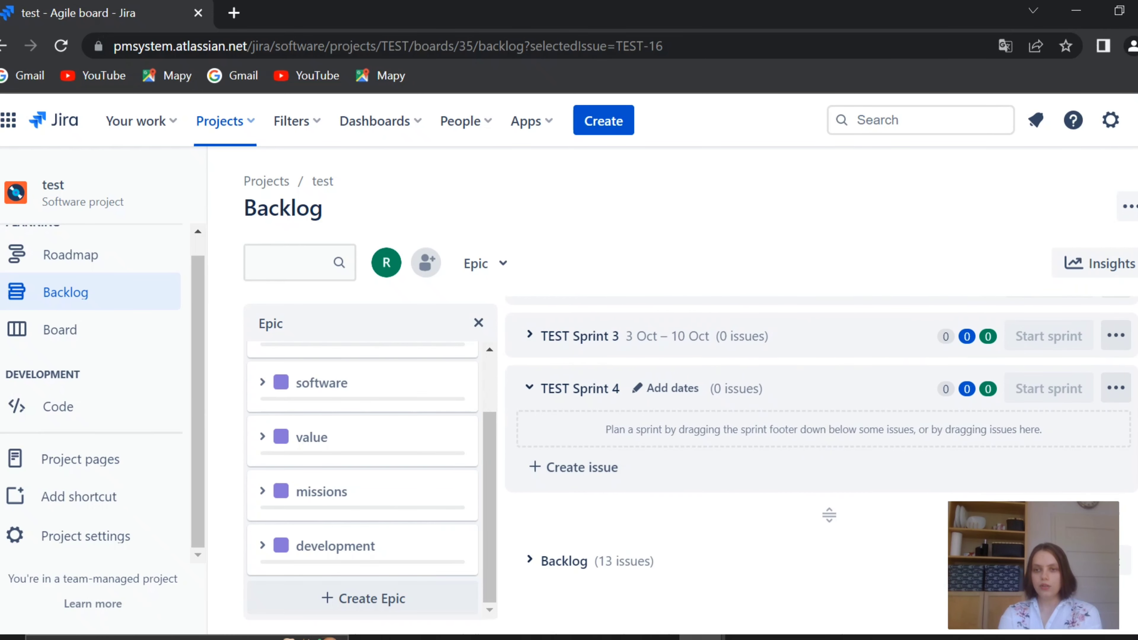
click(1116, 387)
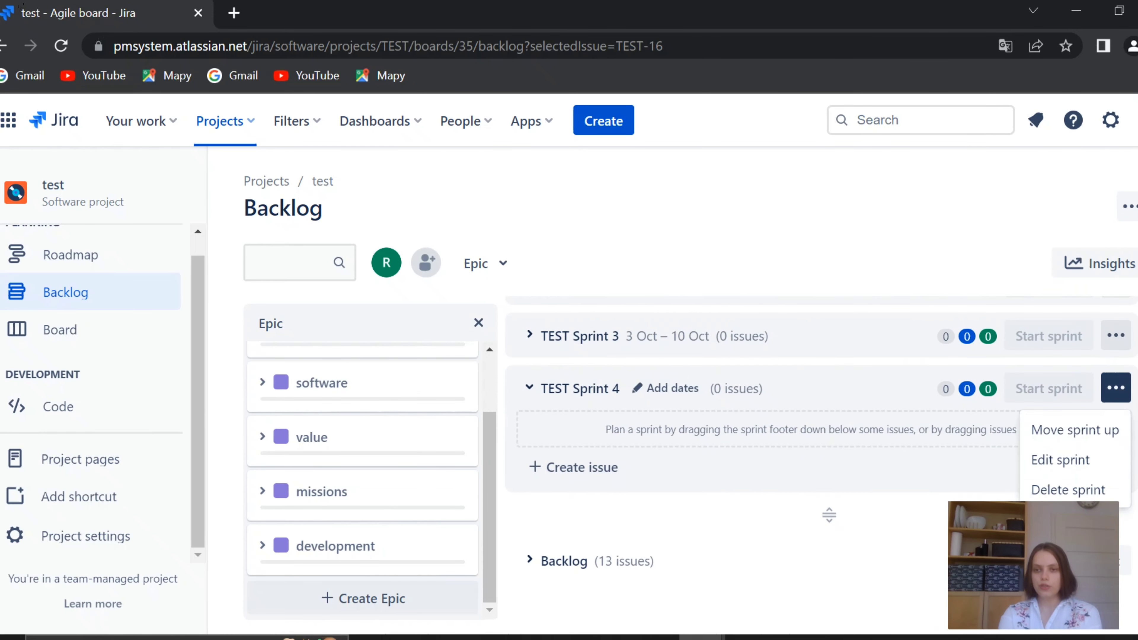
click(1061, 460)
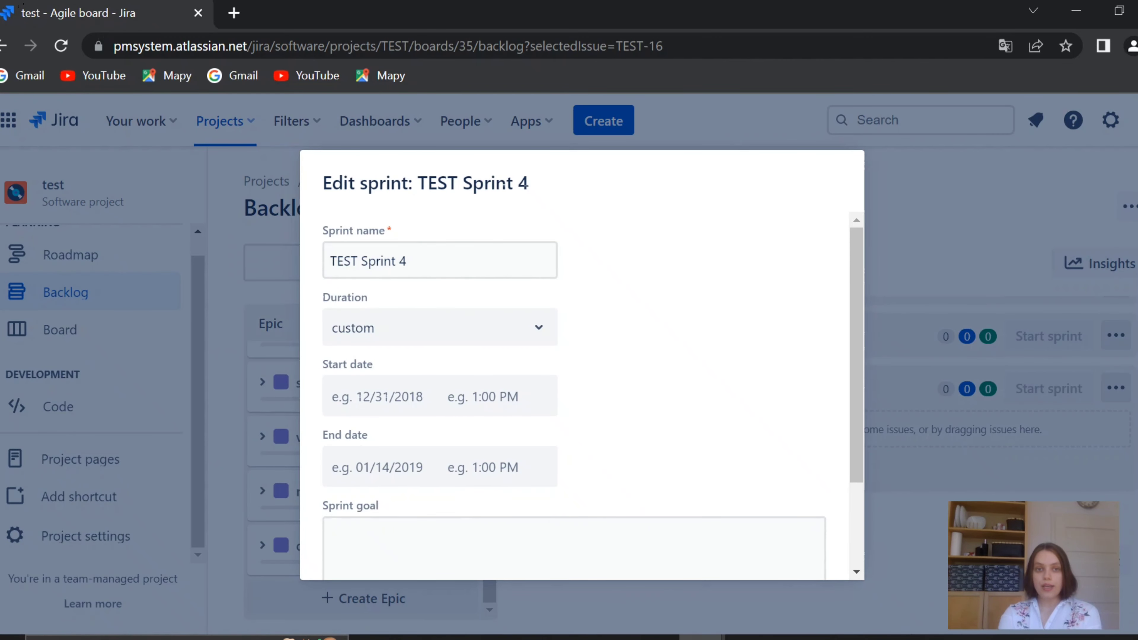
Set the new sprint's duration to 1 week and its start date to 10/10/2022
click(441, 327)
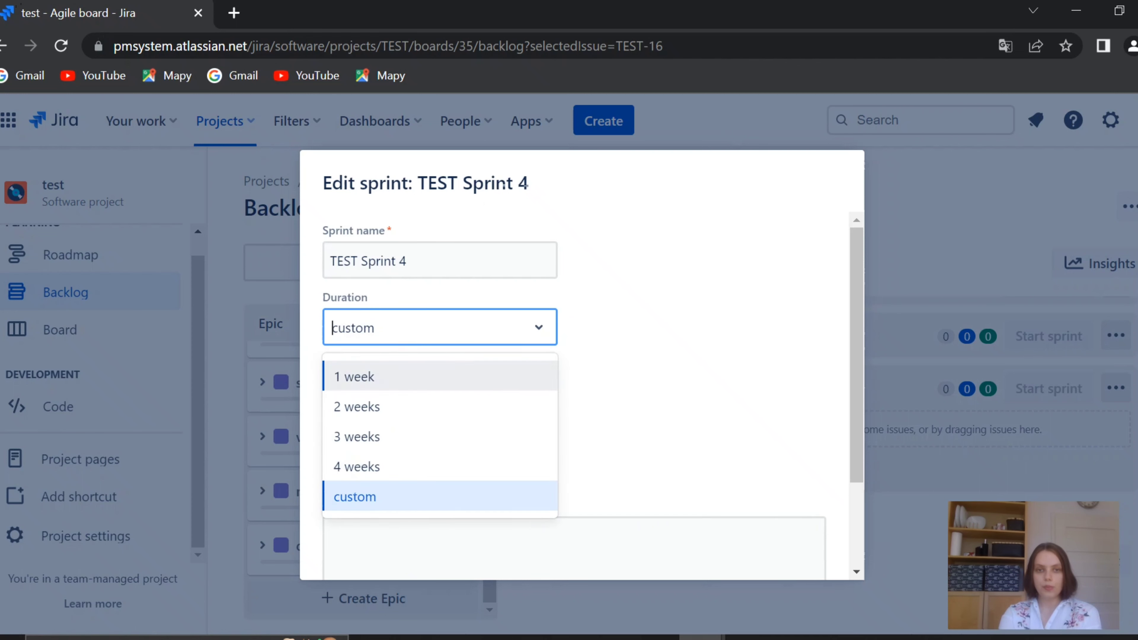
key(Return)
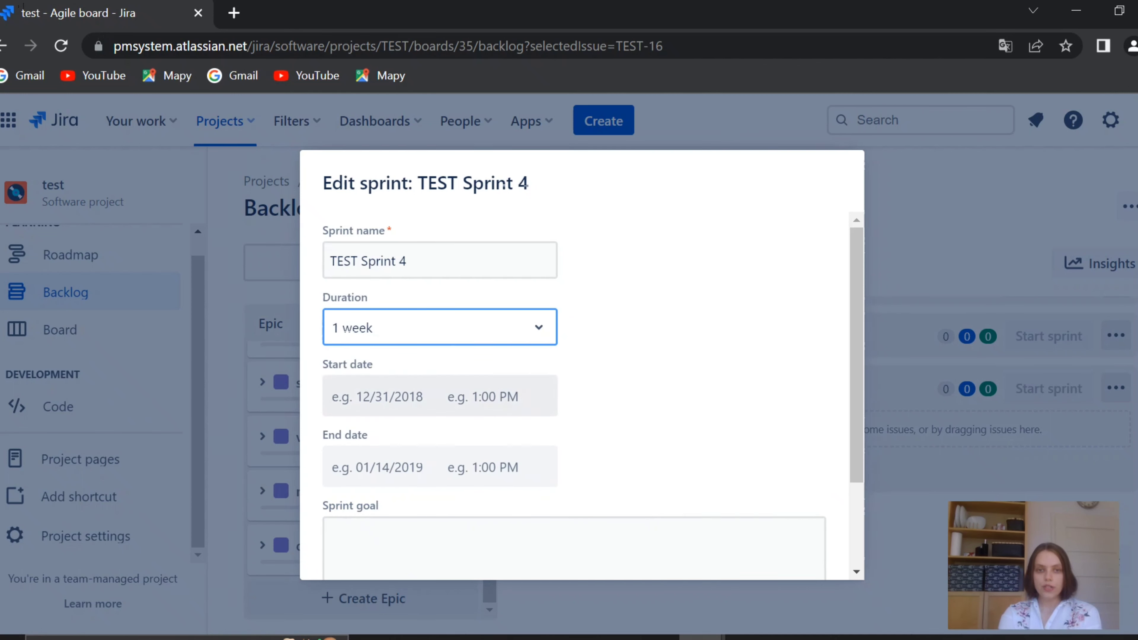
click(377, 396)
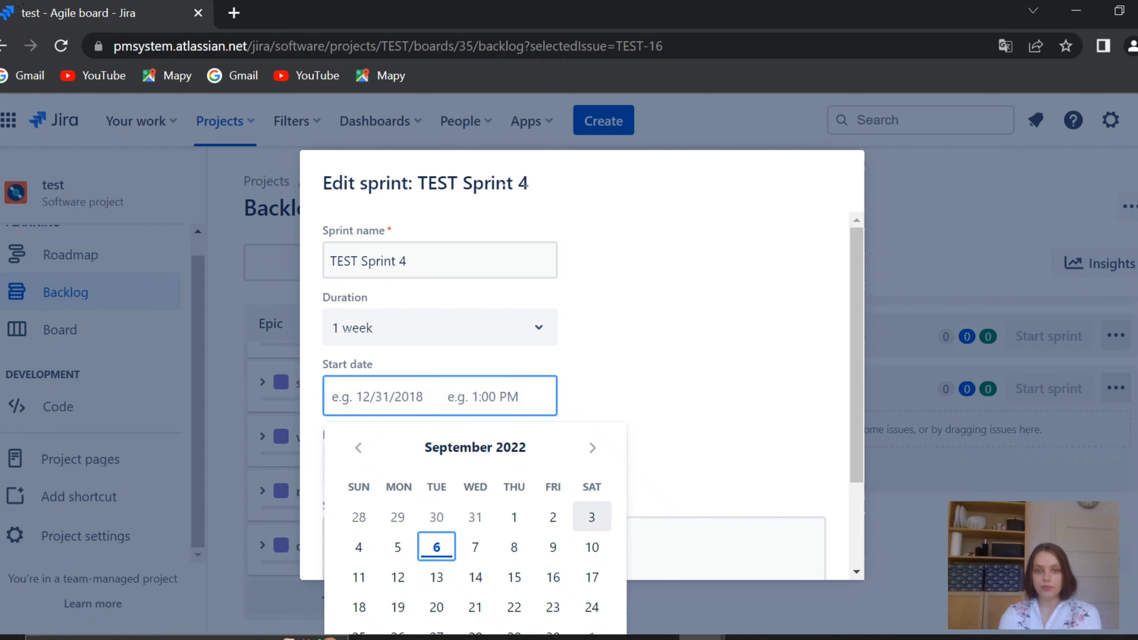
click(593, 448)
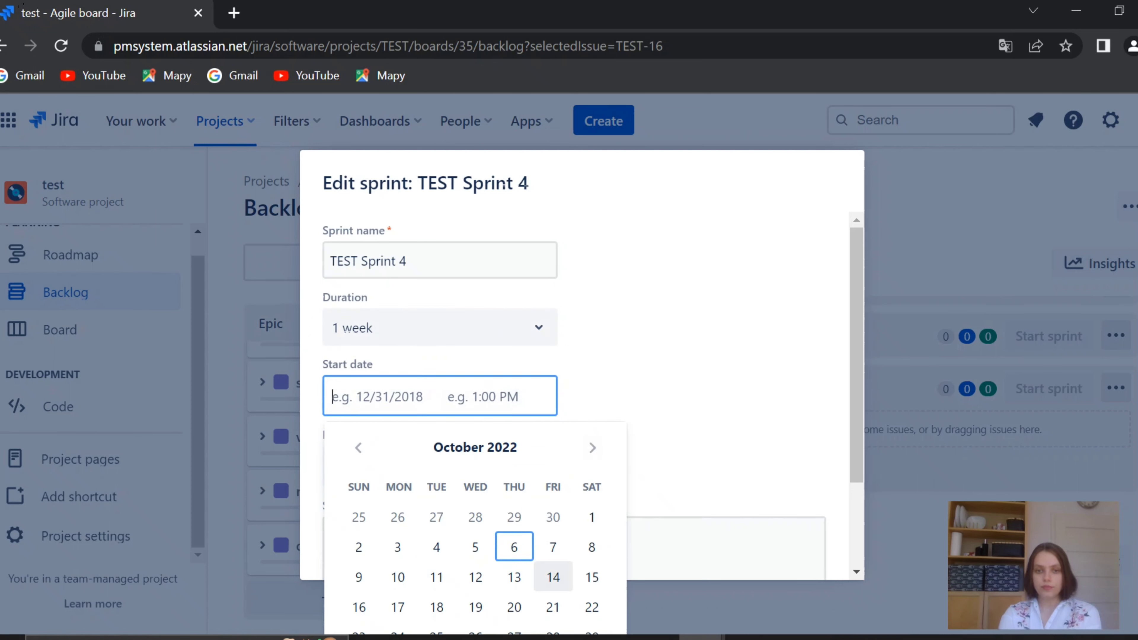
click(398, 577)
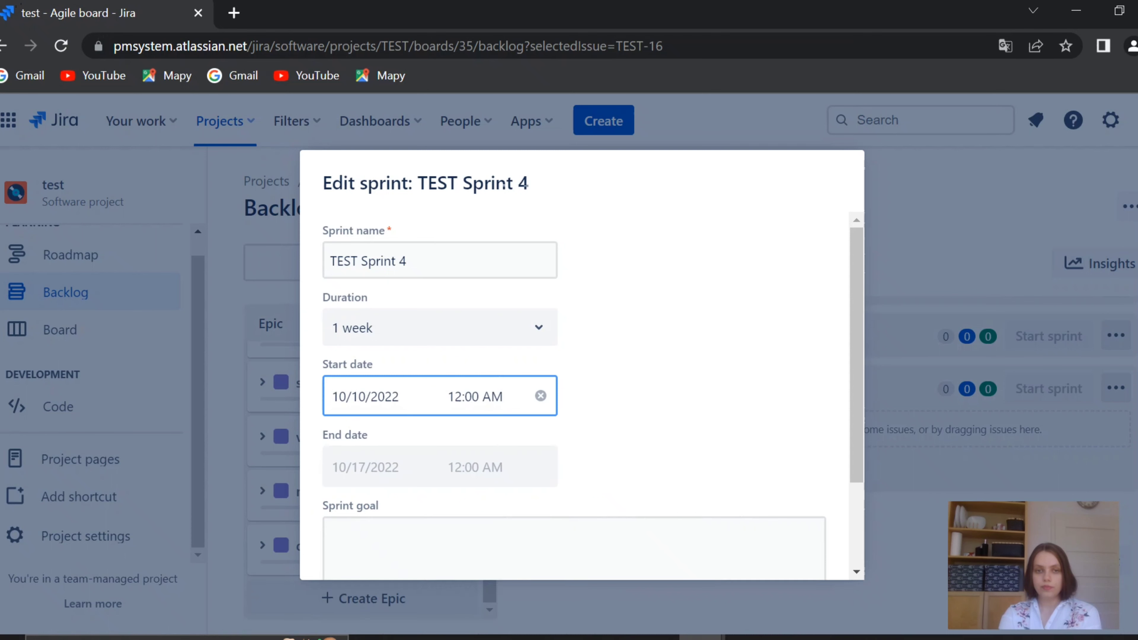
Enter the sprint goal "Final refinement of the product and its integration into the users daily life." and save the sprint
click(398, 556)
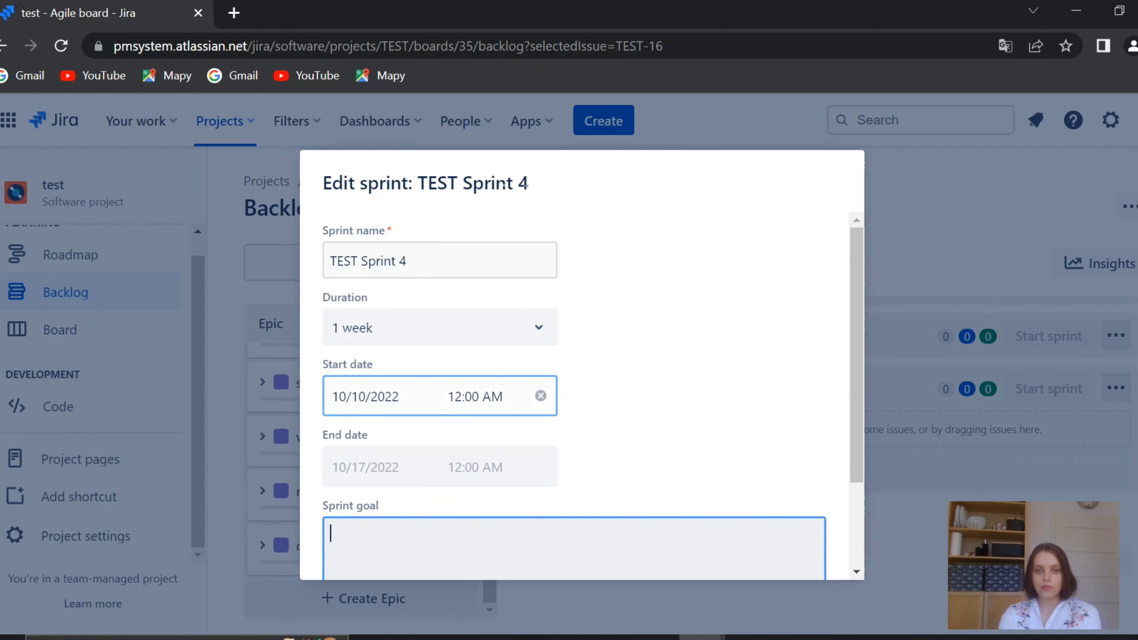
drag(857, 359, 857, 441)
click(574, 452)
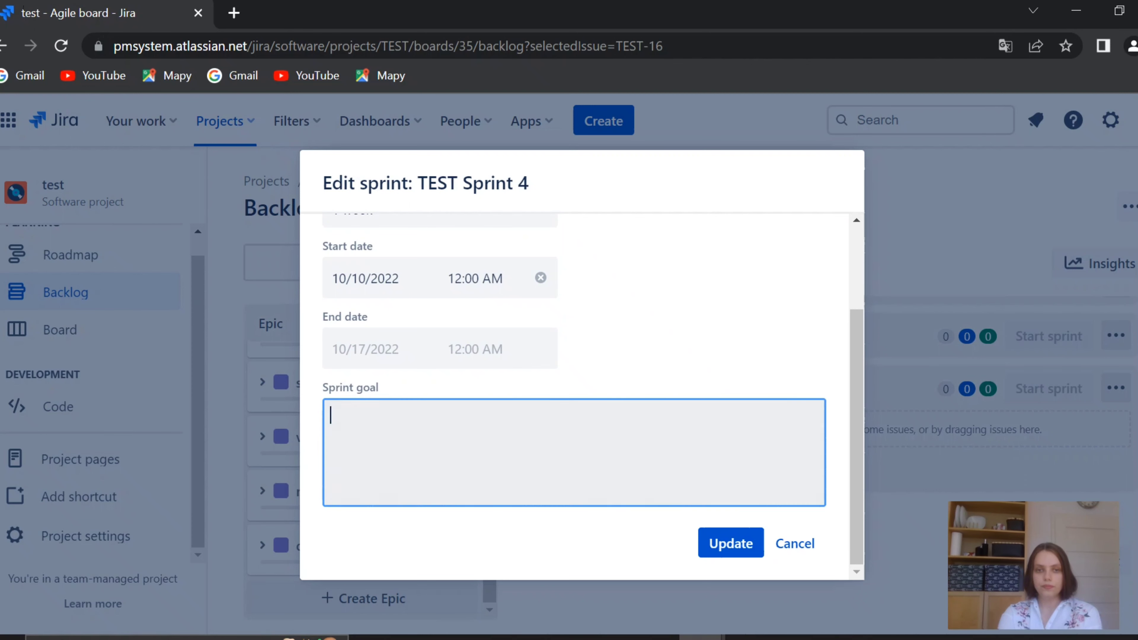
key(ctrl+v)
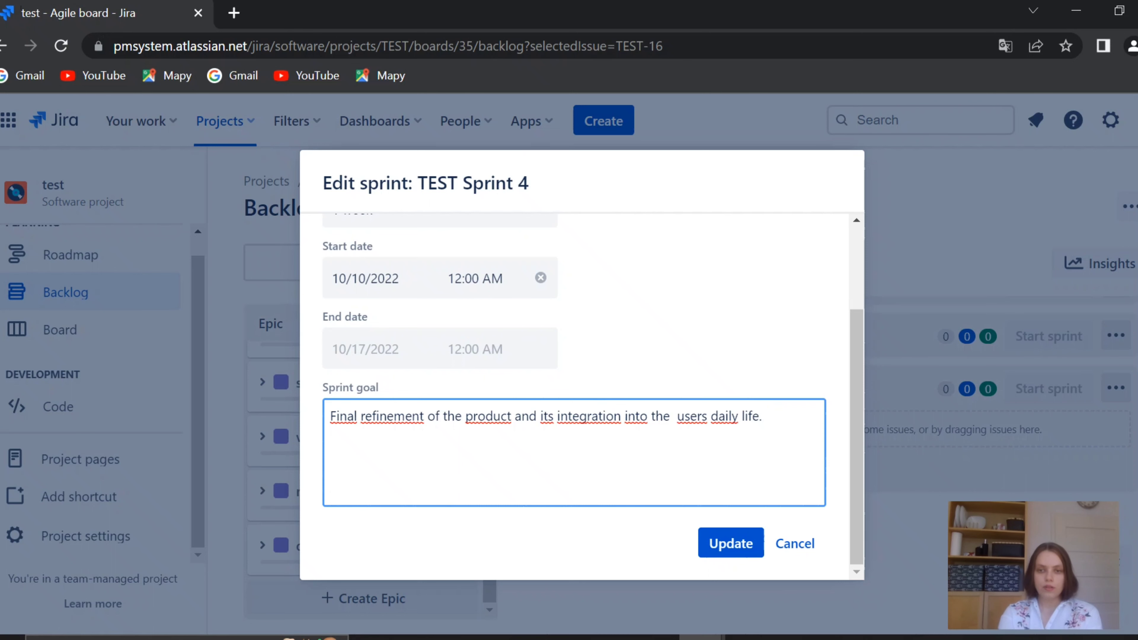
click(731, 543)
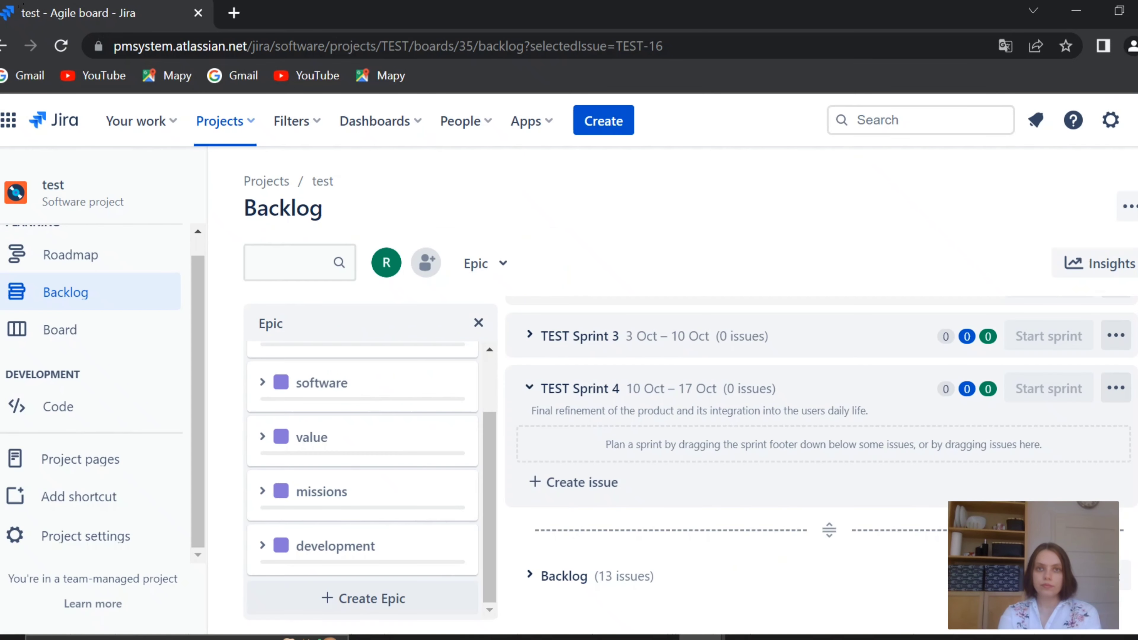
Expand the Backlog section and confirm the story point estimate of the TEST-15 reliability issue at 10
scroll(821, 449, down, 1)
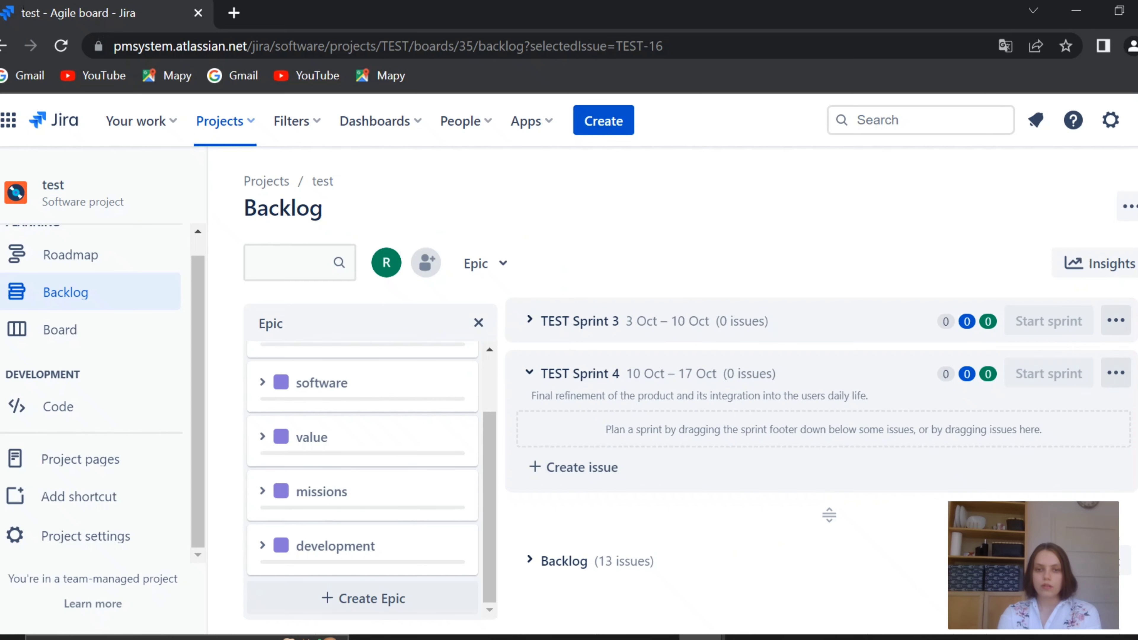
click(531, 560)
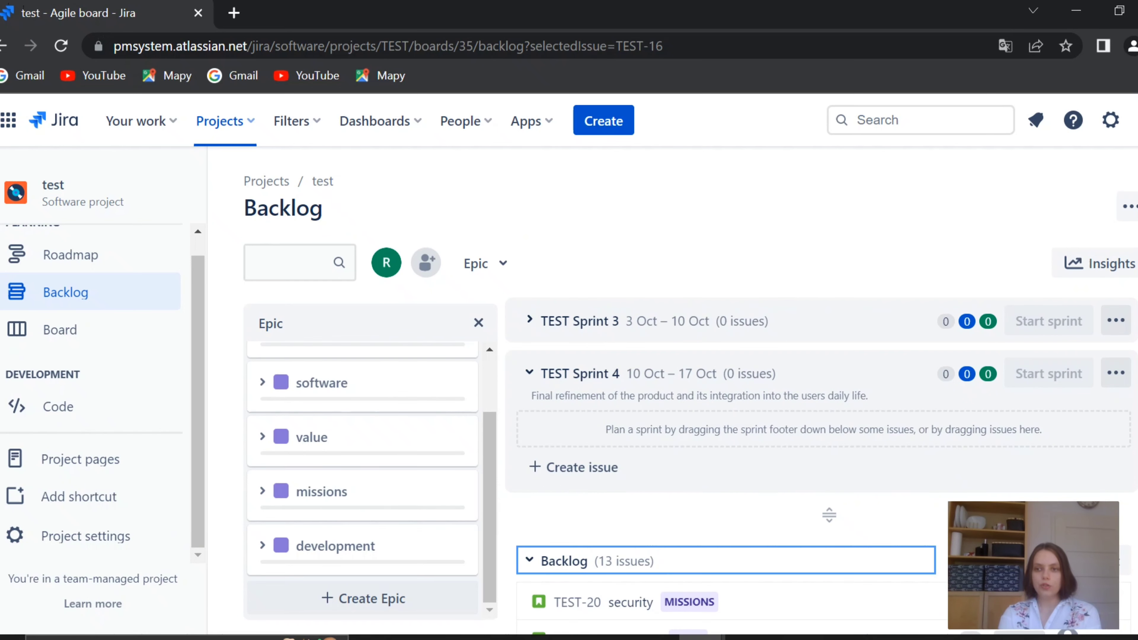
scroll(821, 449, down, 4)
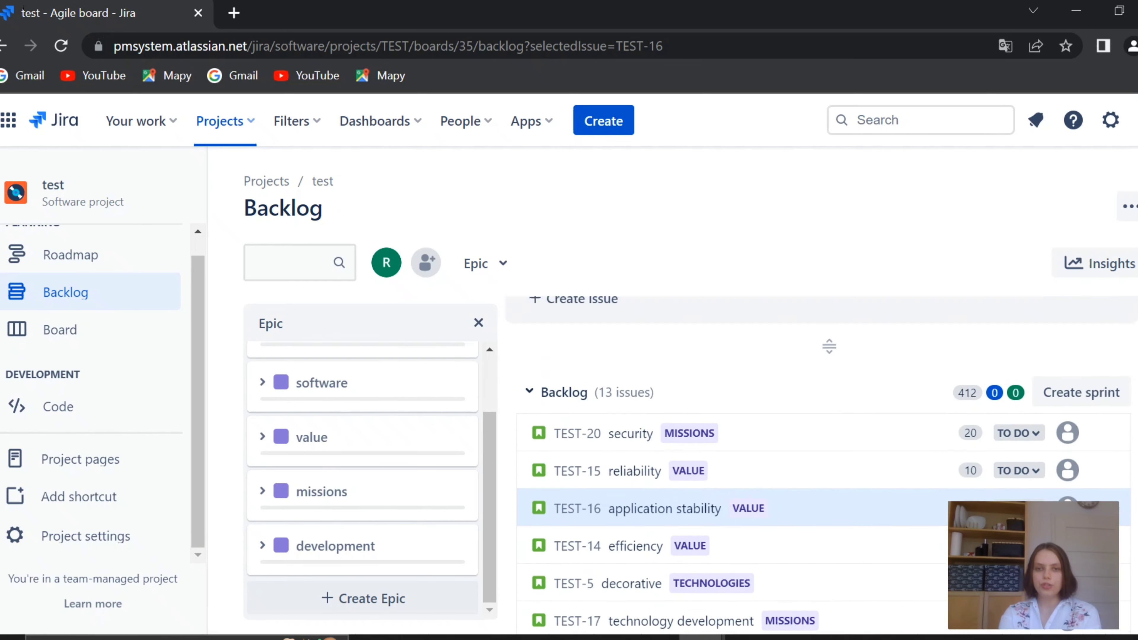
scroll(821, 448, up, 5)
scroll(822, 449, up, 1)
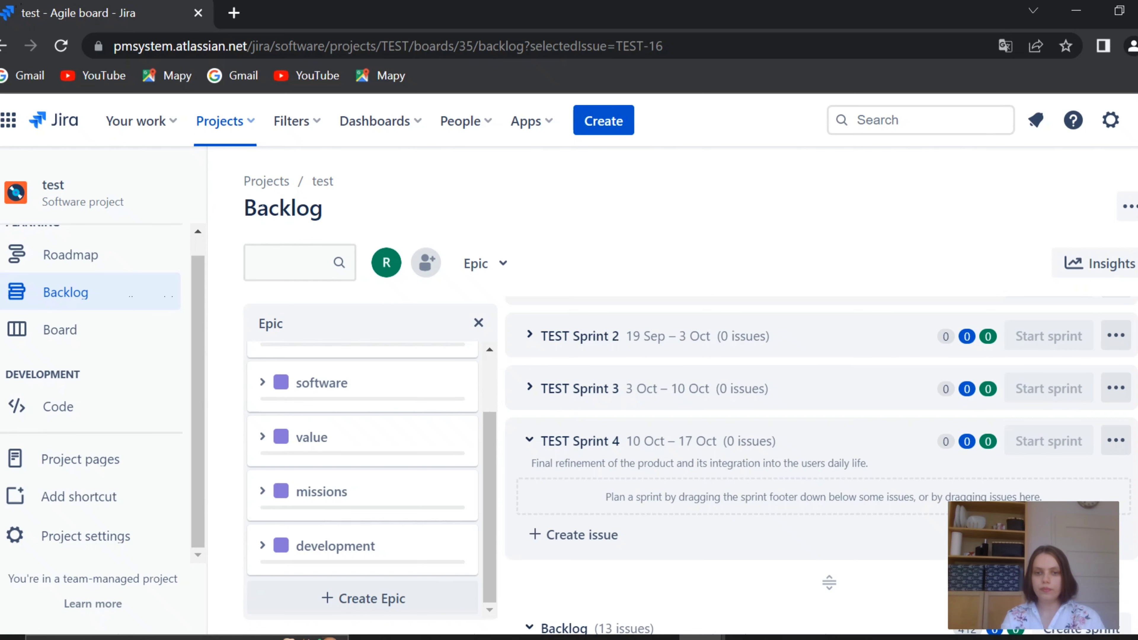
scroll(830, 582, down, 7)
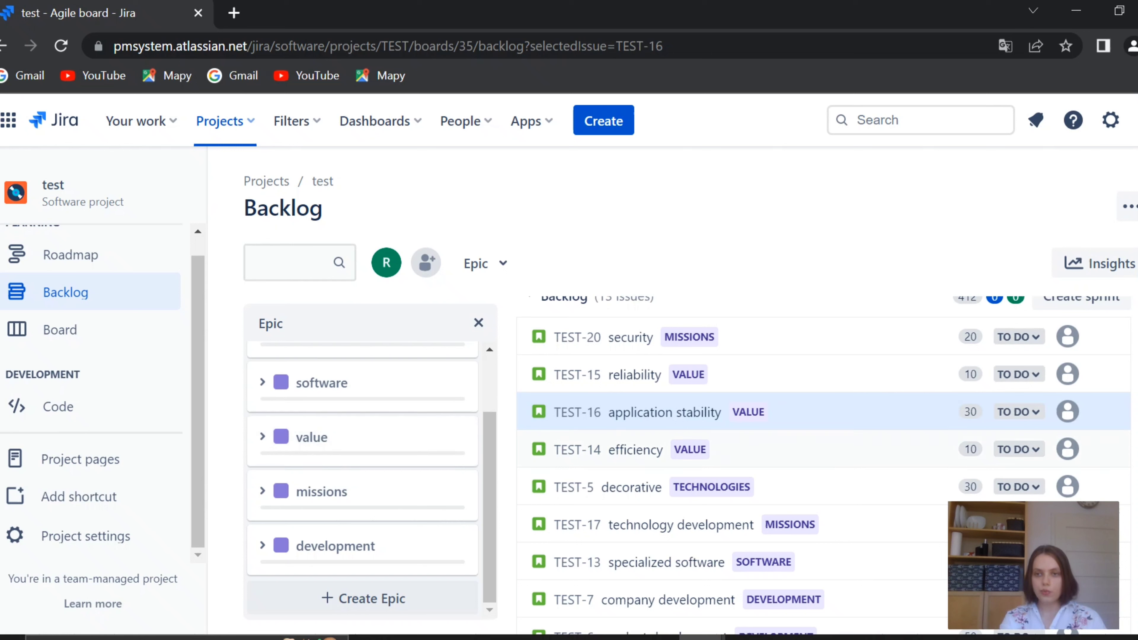
click(971, 375)
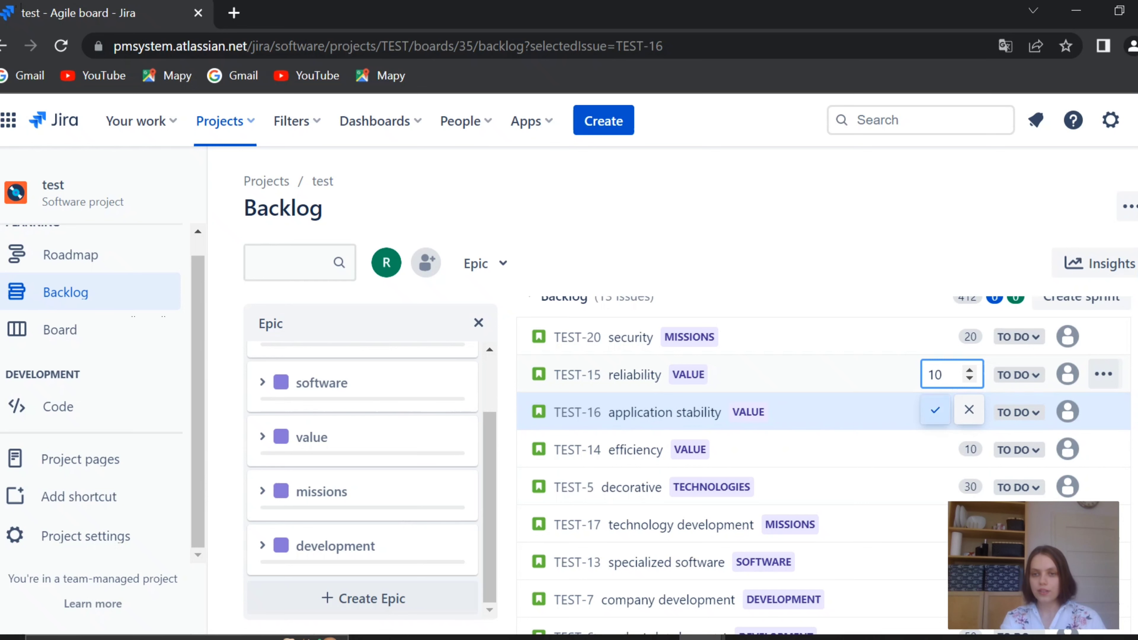
click(935, 410)
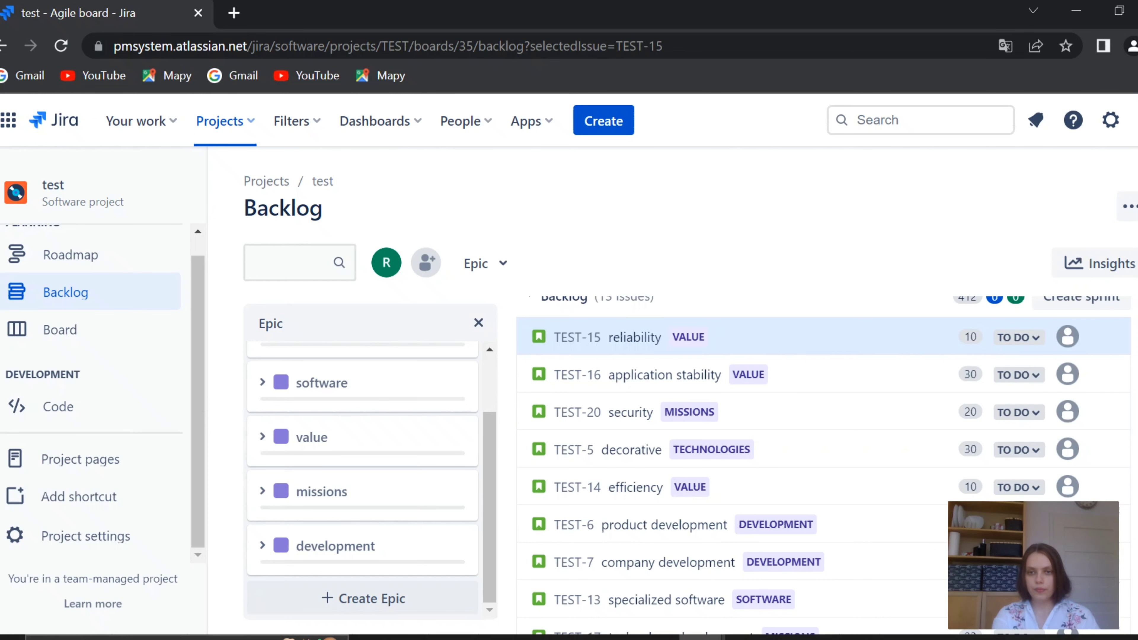
Move the reliability (TEST-15), application stability (TEST-16) and security (TEST-20) issues from the backlog into TEST Sprint 4
scroll(825, 466, up, 5)
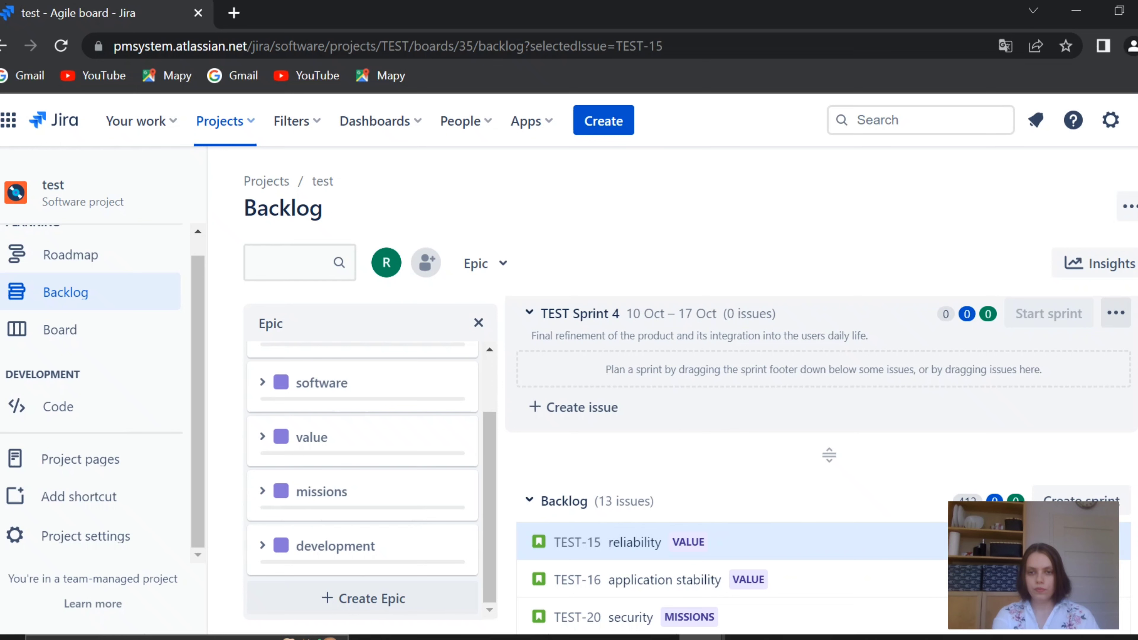
drag(762, 542, 773, 421)
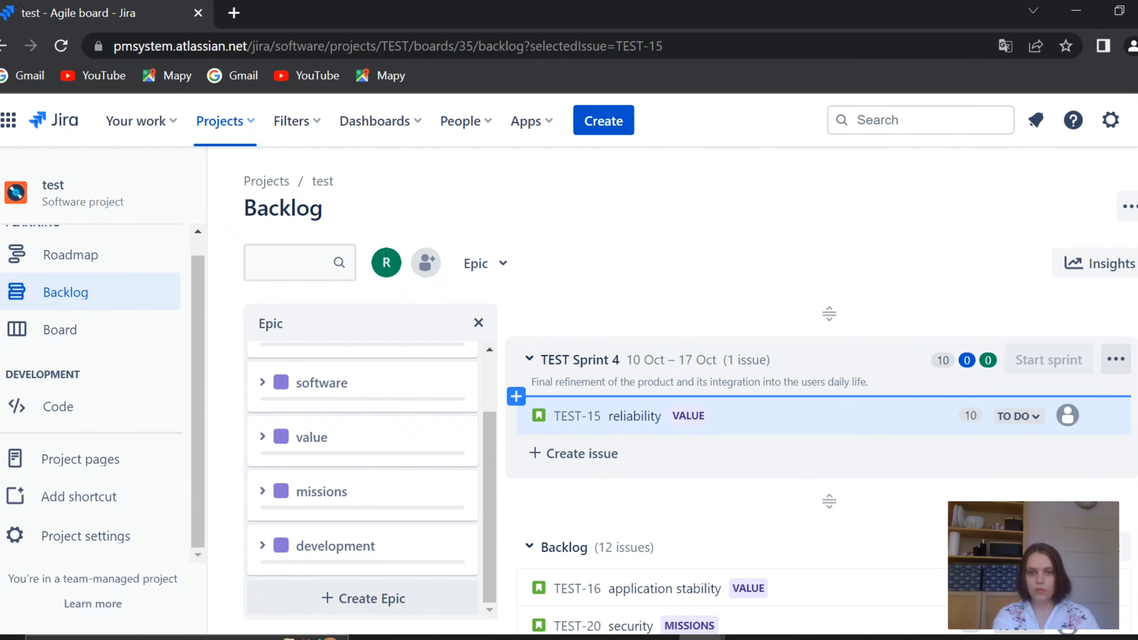
drag(660, 590, 680, 417)
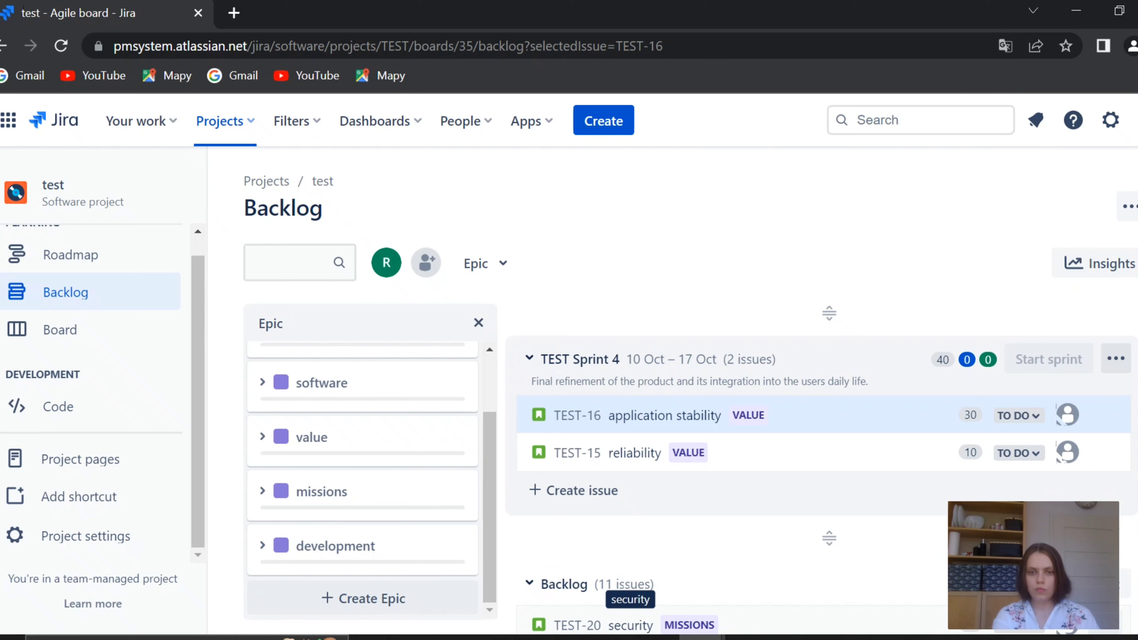
drag(630, 626, 663, 408)
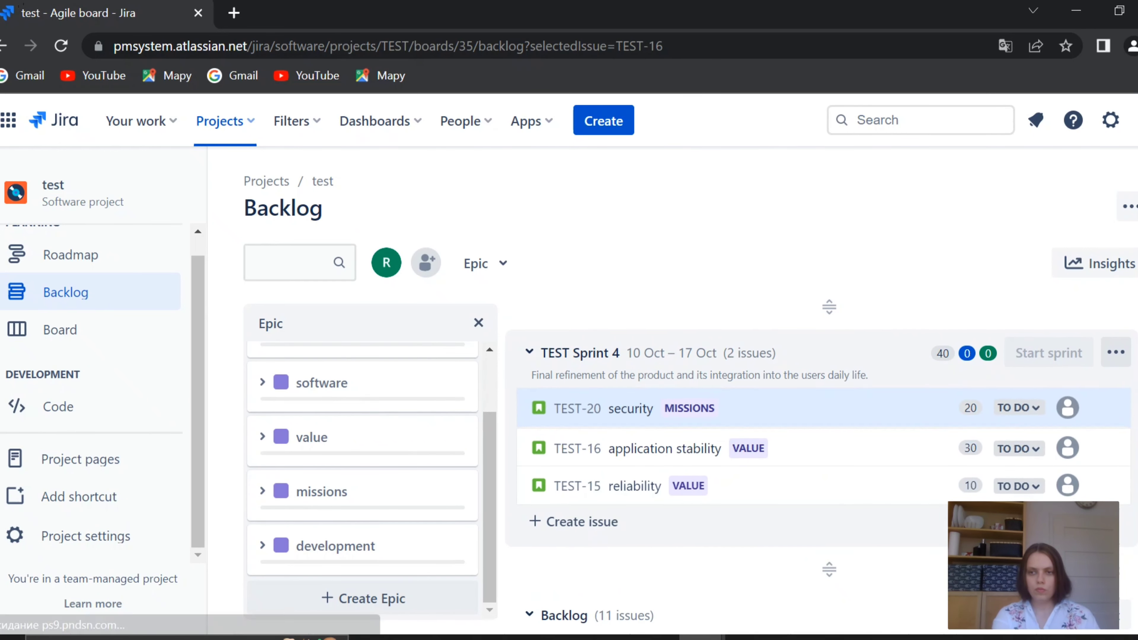
Move the decorative (TEST-5) and efficiency (TEST-14) issues from the backlog into TEST Sprint 3
scroll(663, 408, down, 1)
scroll(821, 466, down, 3)
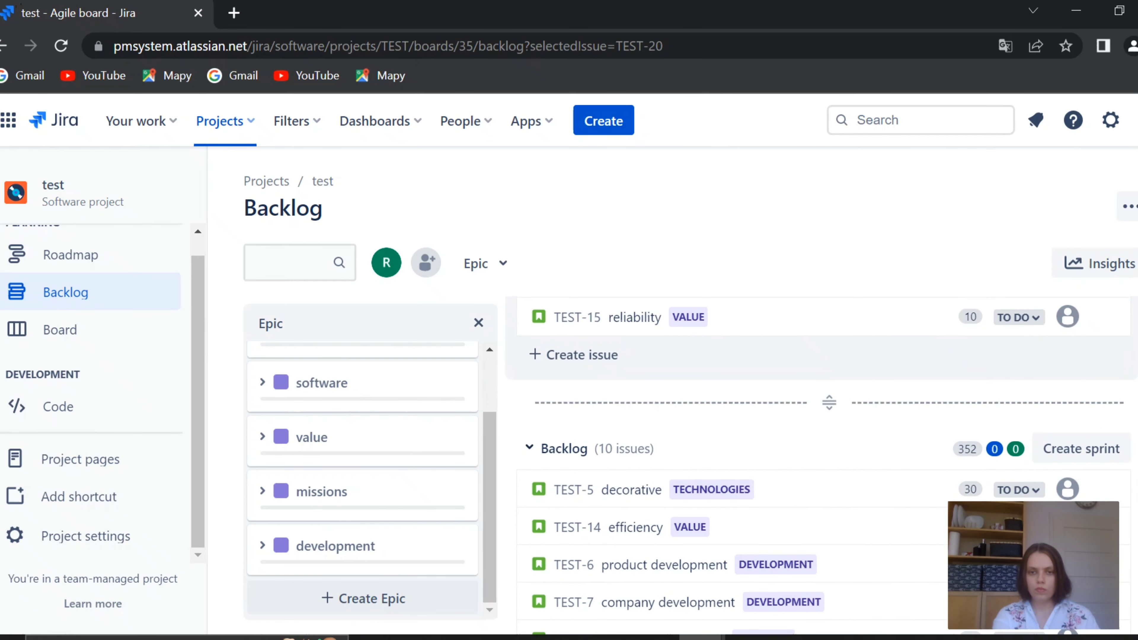
mouse_move(717, 430)
mouse_down()
mouse_move(736, 288)
mouse_move(735, 449)
mouse_move(724, 336)
mouse_move(719, 430)
mouse_up()
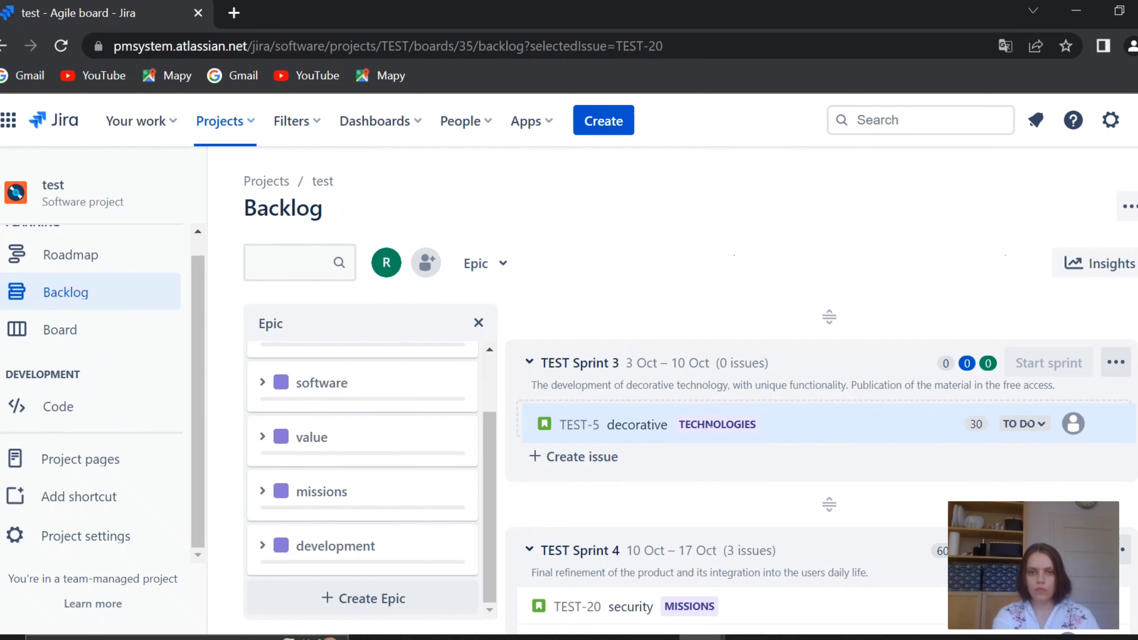
drag(719, 431, 719, 430)
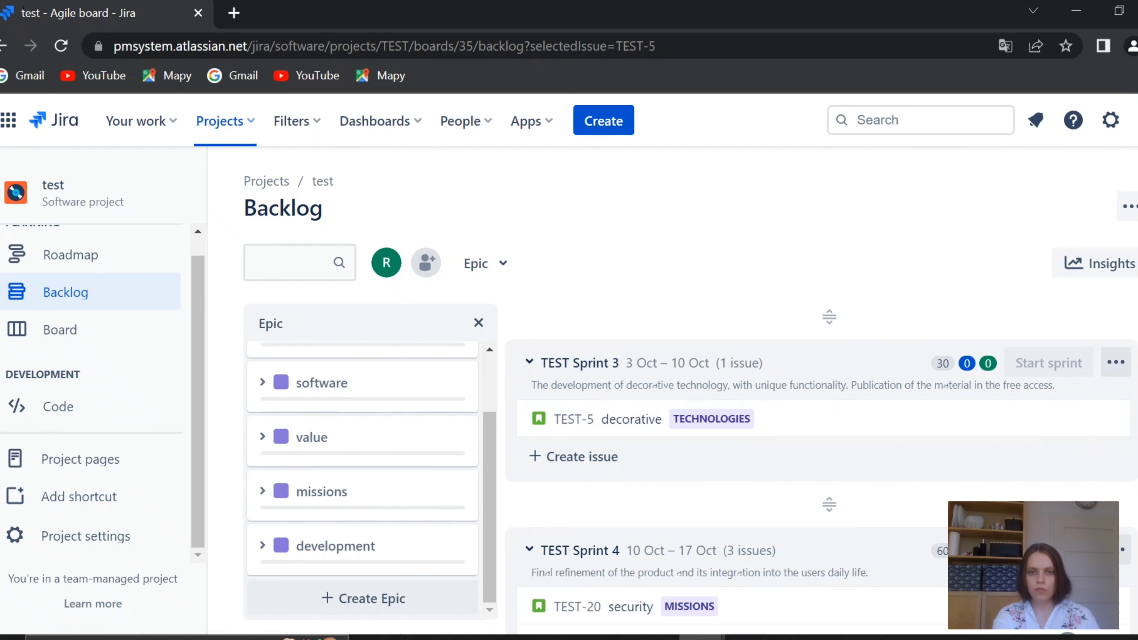
scroll(820, 466, down, 7)
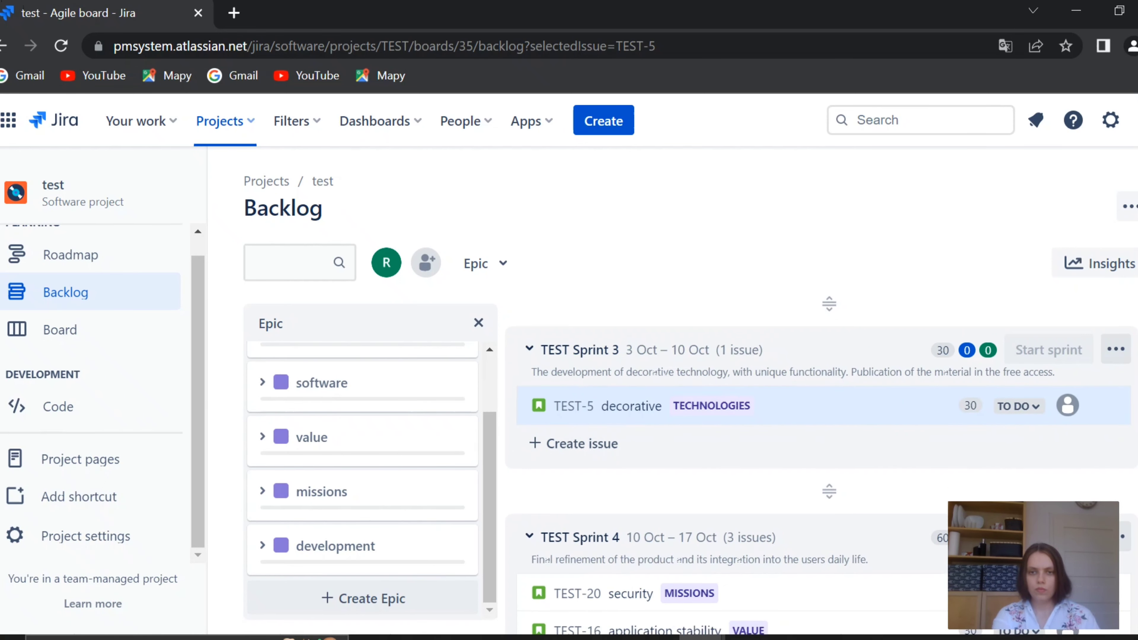
scroll(820, 466, down, 1)
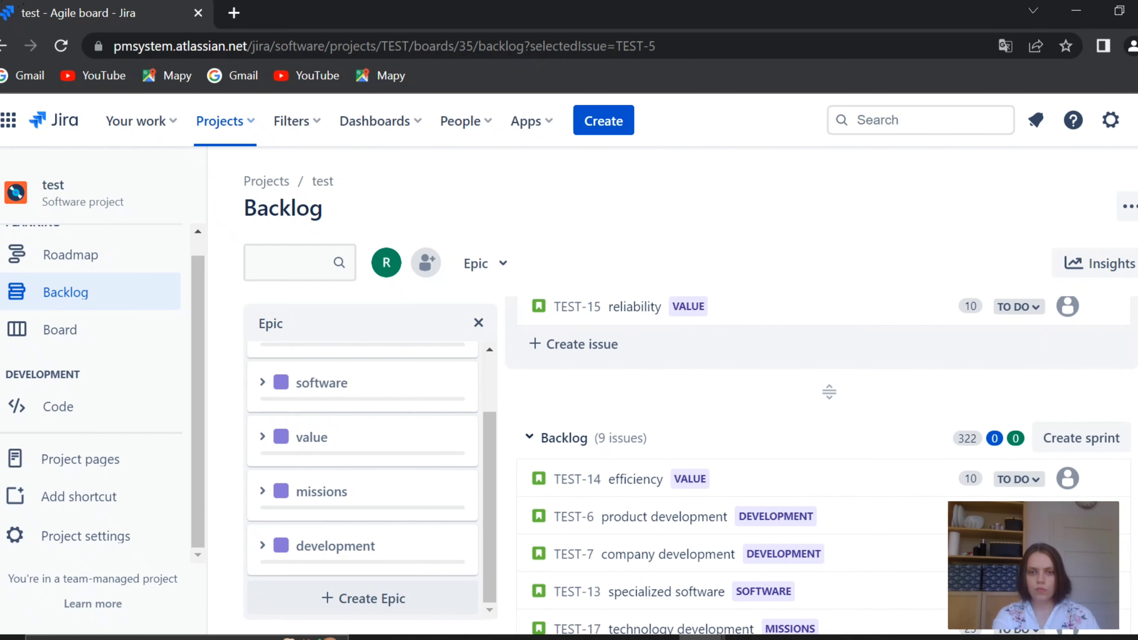
scroll(820, 466, up, 1)
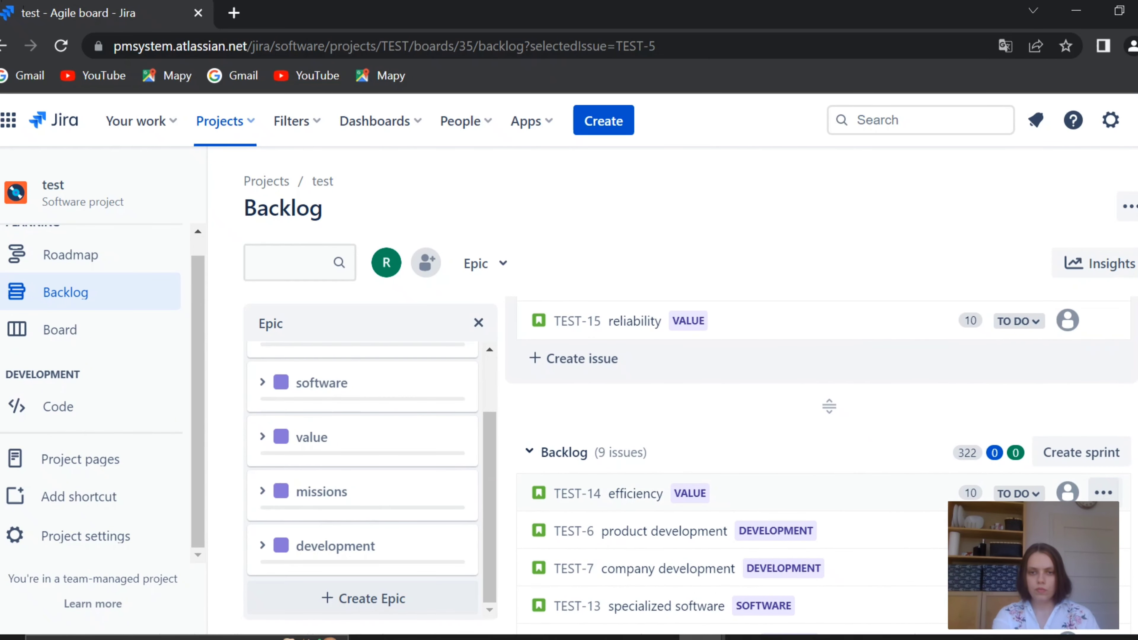
drag(717, 493, 699, 514)
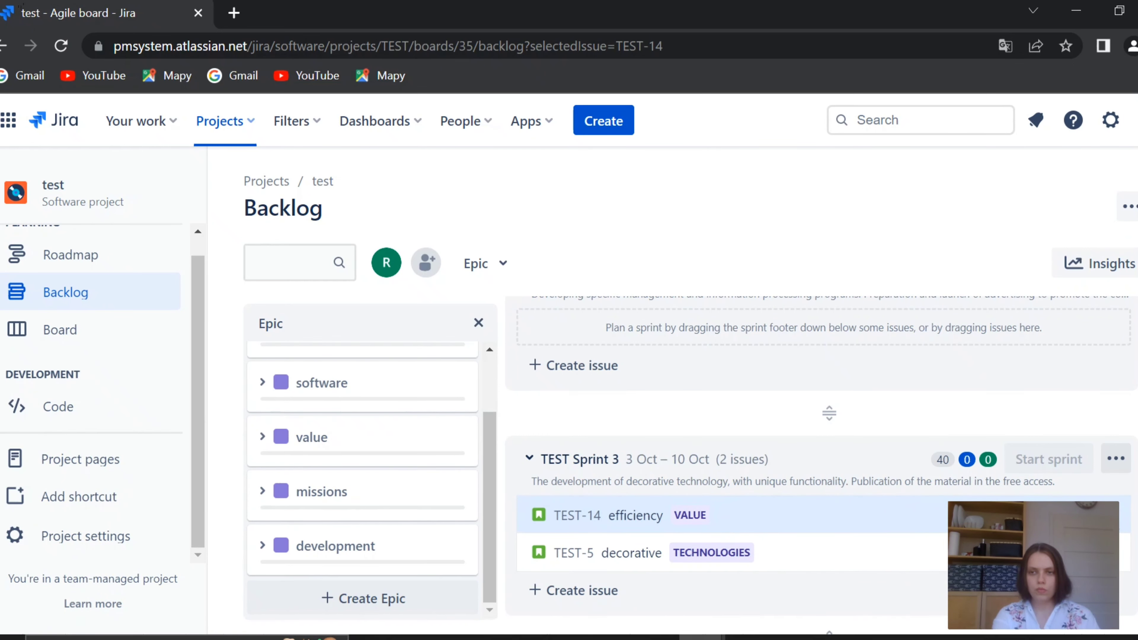
Move the product development issue (TEST-6) from the backlog into TEST Sprint 2
scroll(821, 466, down, 6)
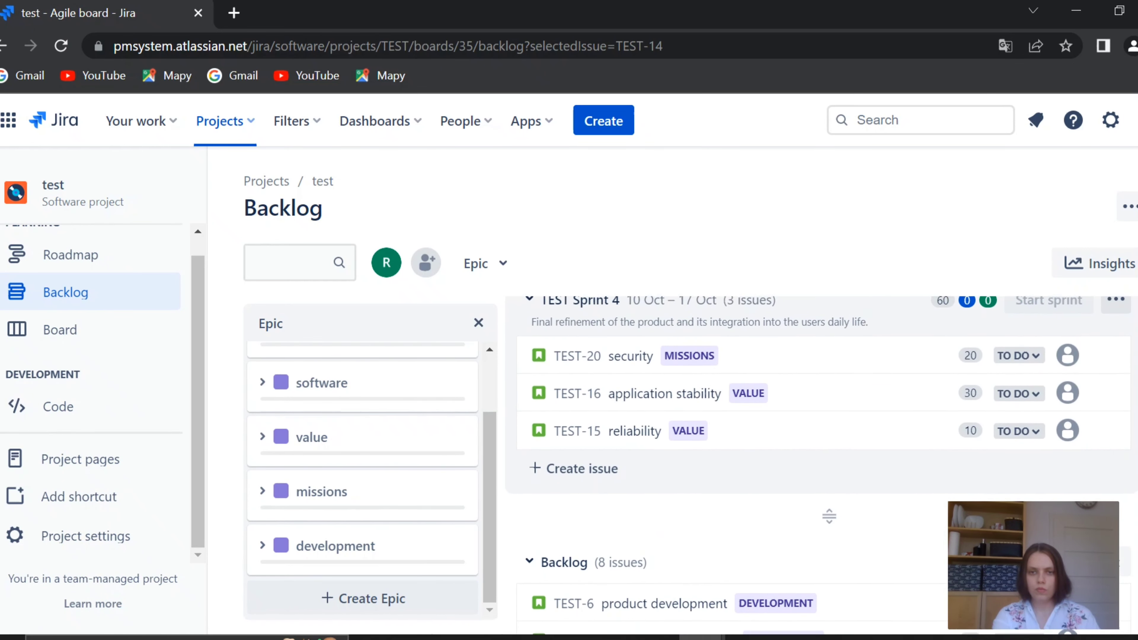
scroll(821, 466, down, 3)
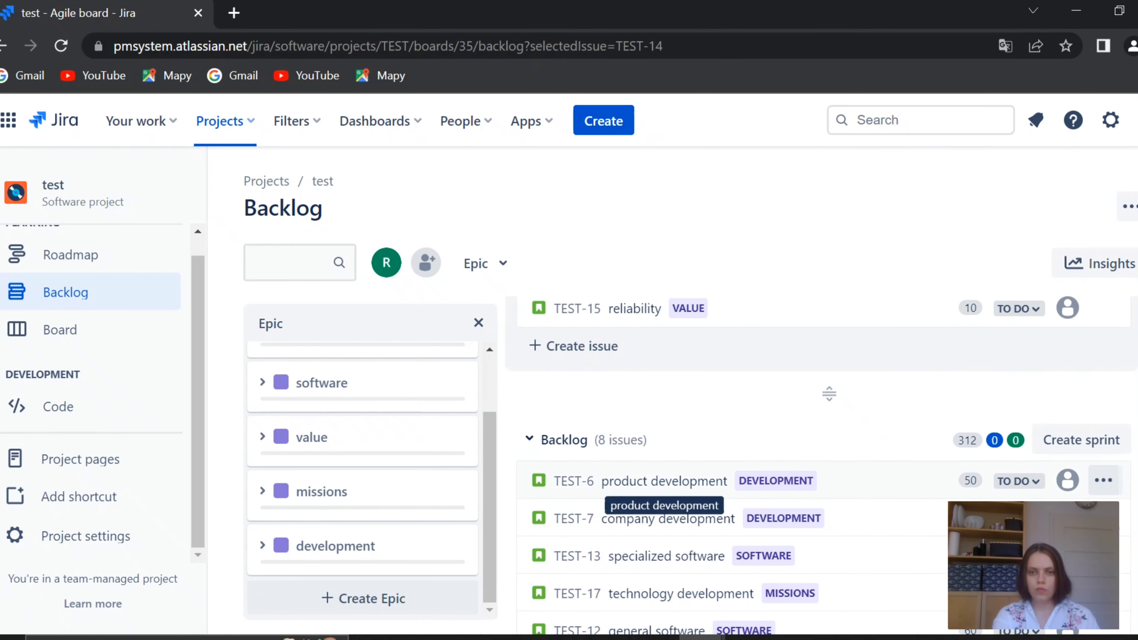
drag(665, 482, 672, 447)
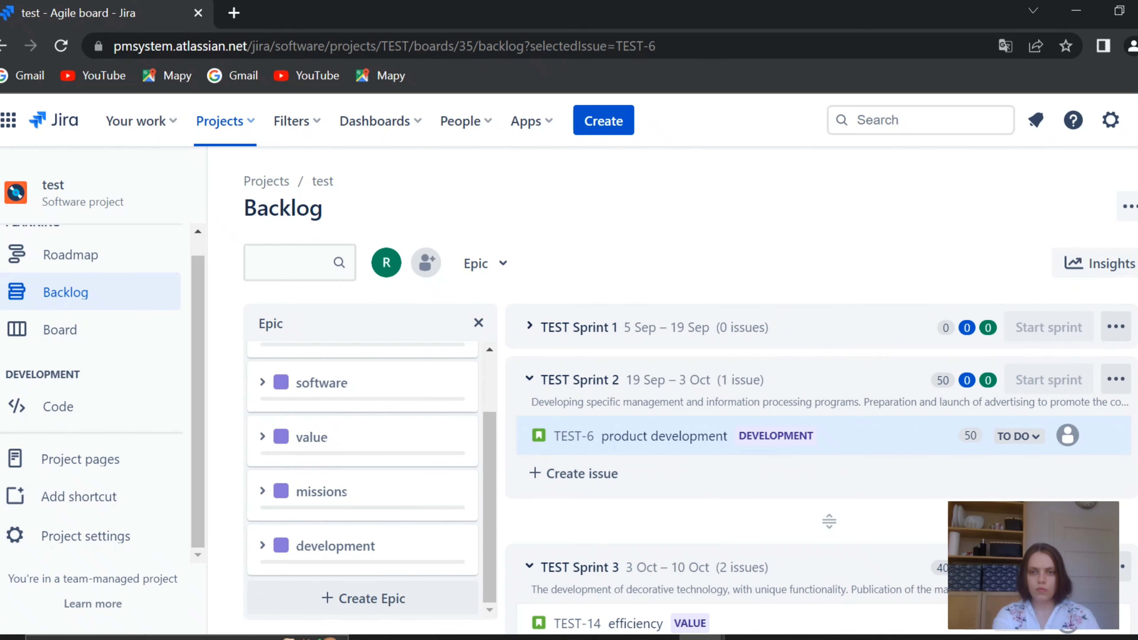
Move the company development issue (TEST-7) from the backlog into TEST Sprint 2
scroll(821, 466, down, 2)
scroll(821, 467, up, 2)
scroll(822, 466, down, 7)
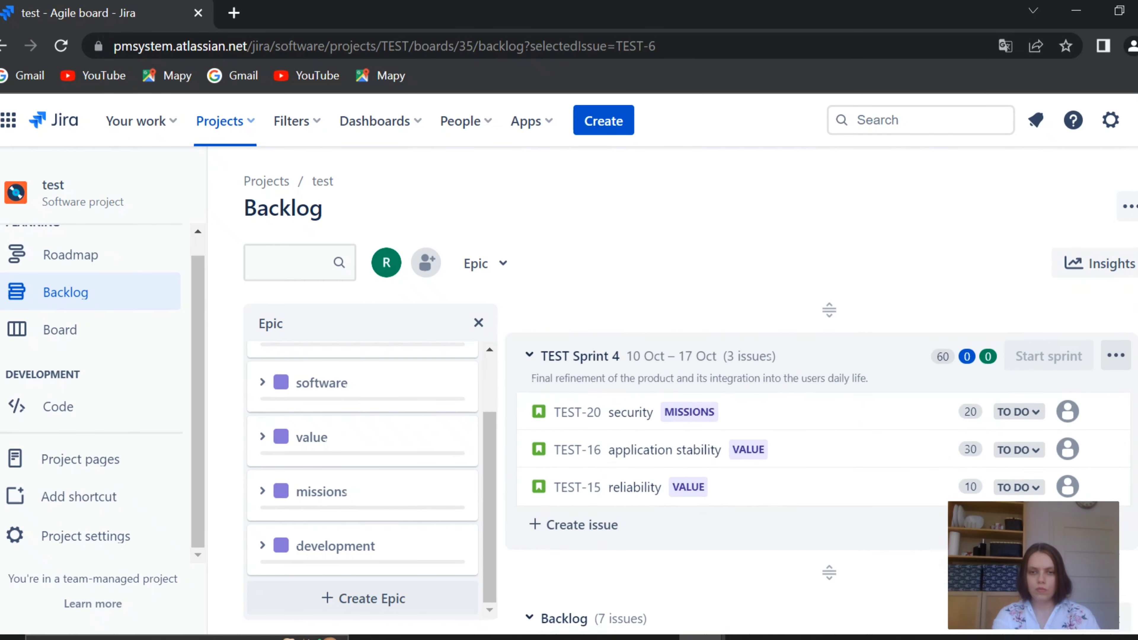
scroll(821, 466, down, 3)
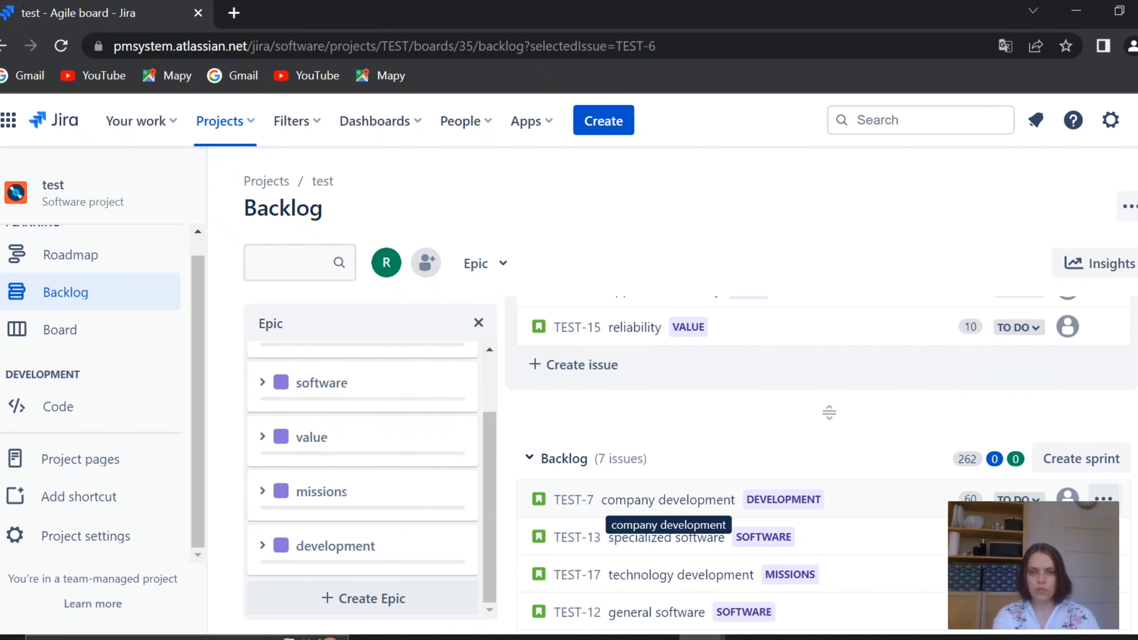
drag(667, 500, 668, 396)
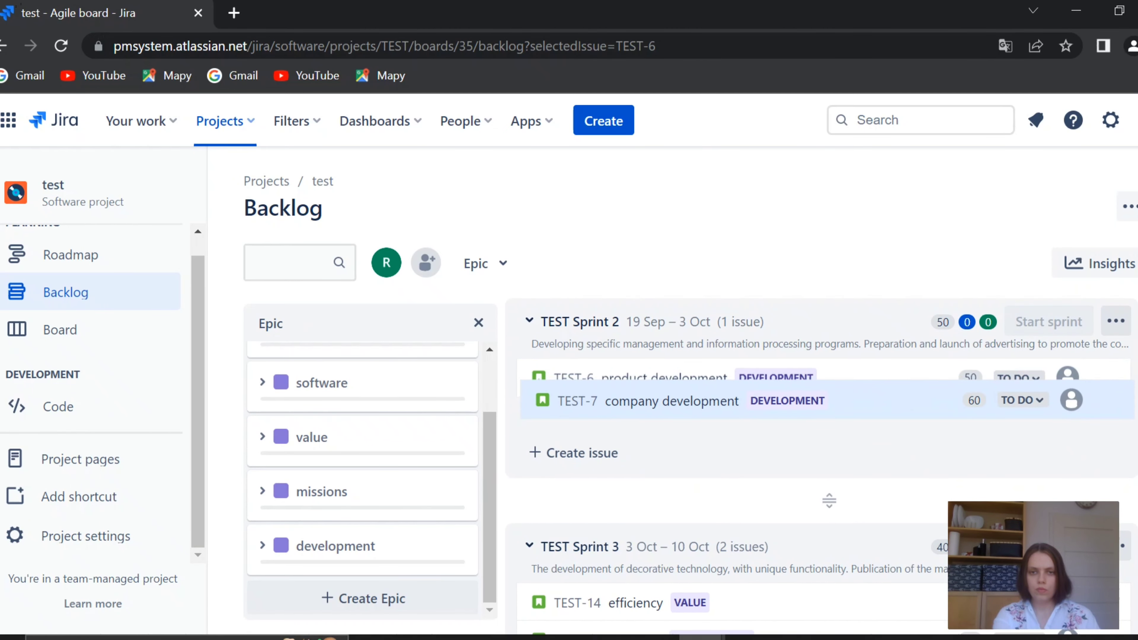
drag(668, 396, 668, 396)
Move the specialized software (TEST-13) and technology development (TEST-17) issues from the backlog into TEST Sprint 2
scroll(820, 471, down, 10)
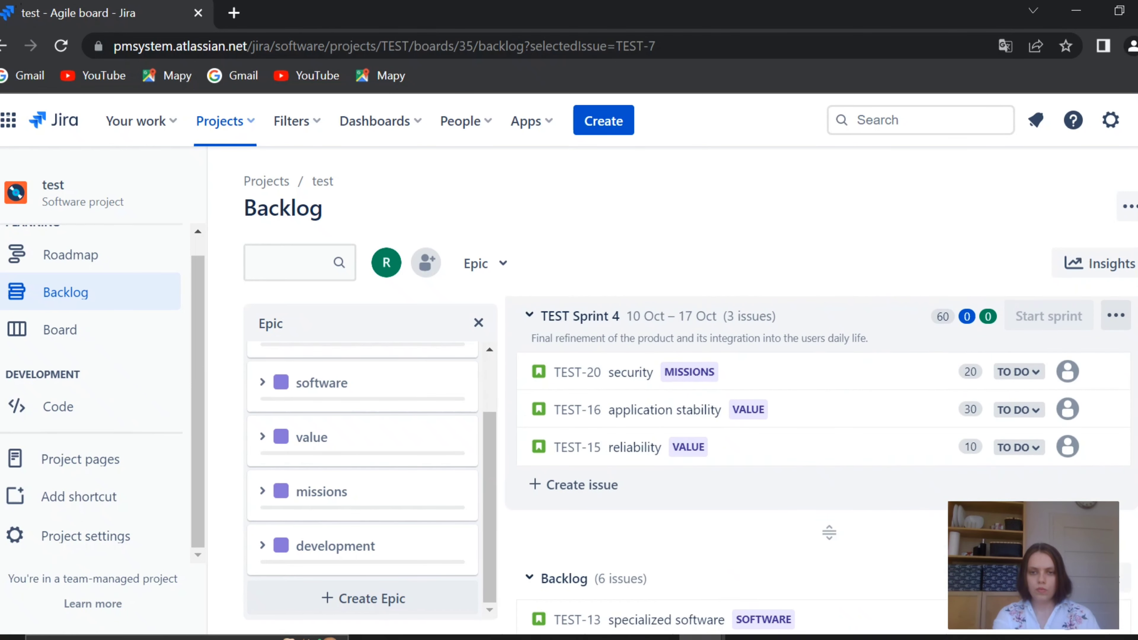
scroll(820, 448, down, 3)
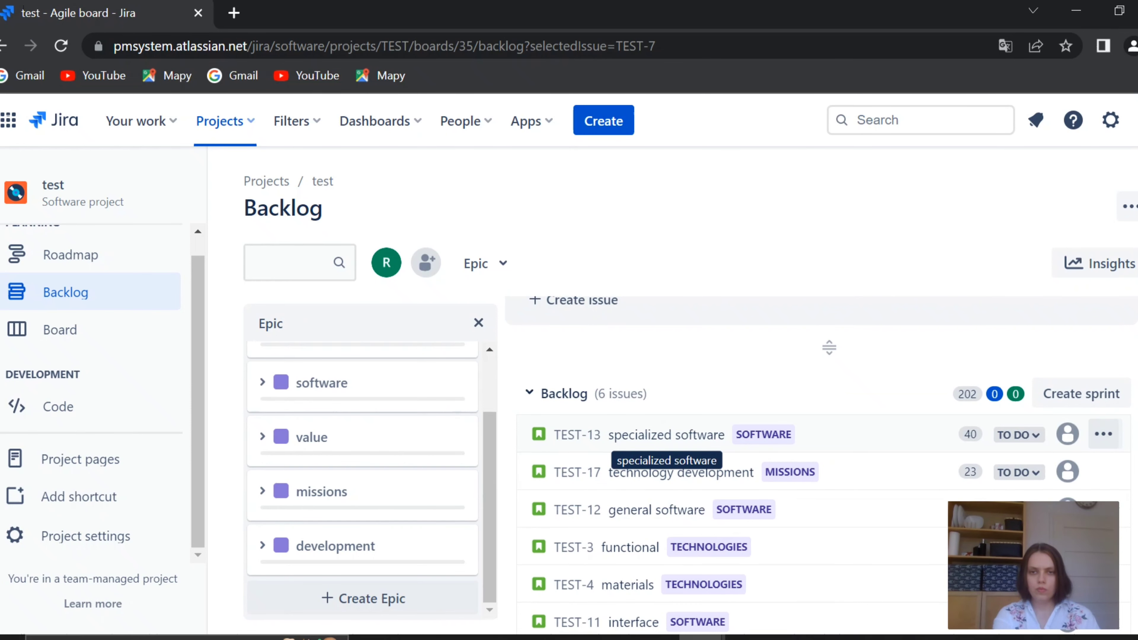
drag(672, 326, 684, 471)
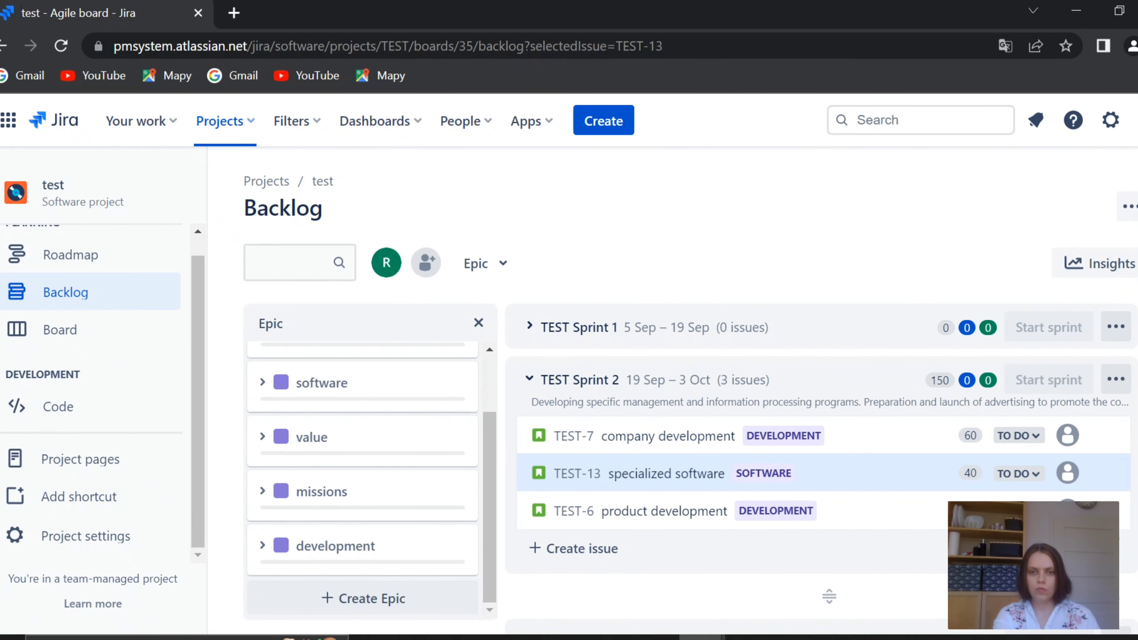
scroll(820, 466, down, 10)
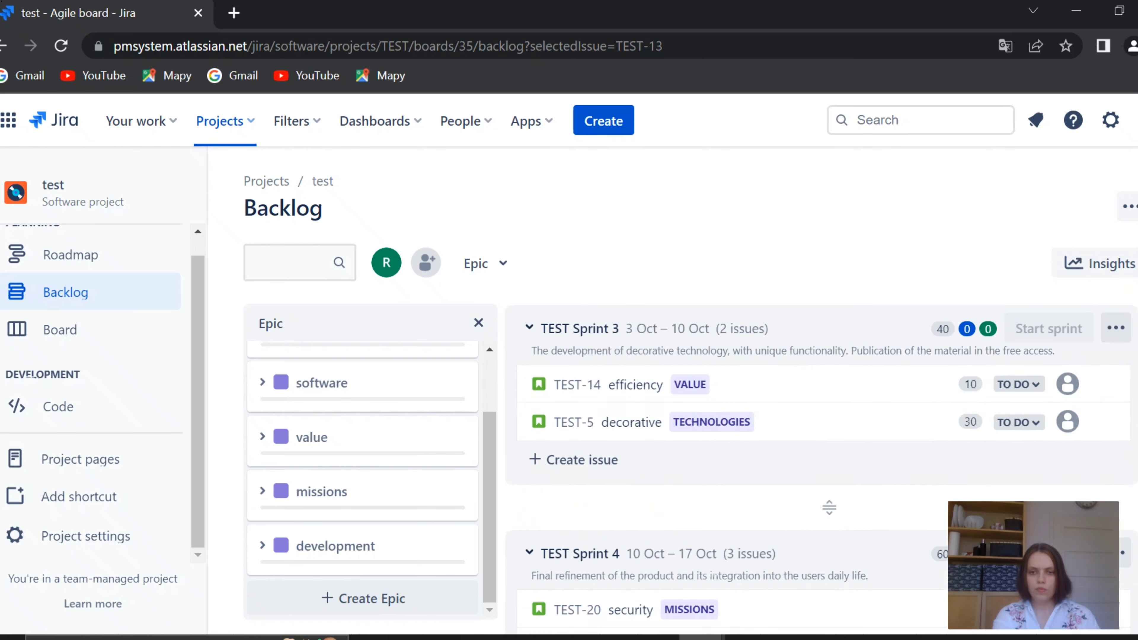
scroll(820, 466, down, 1)
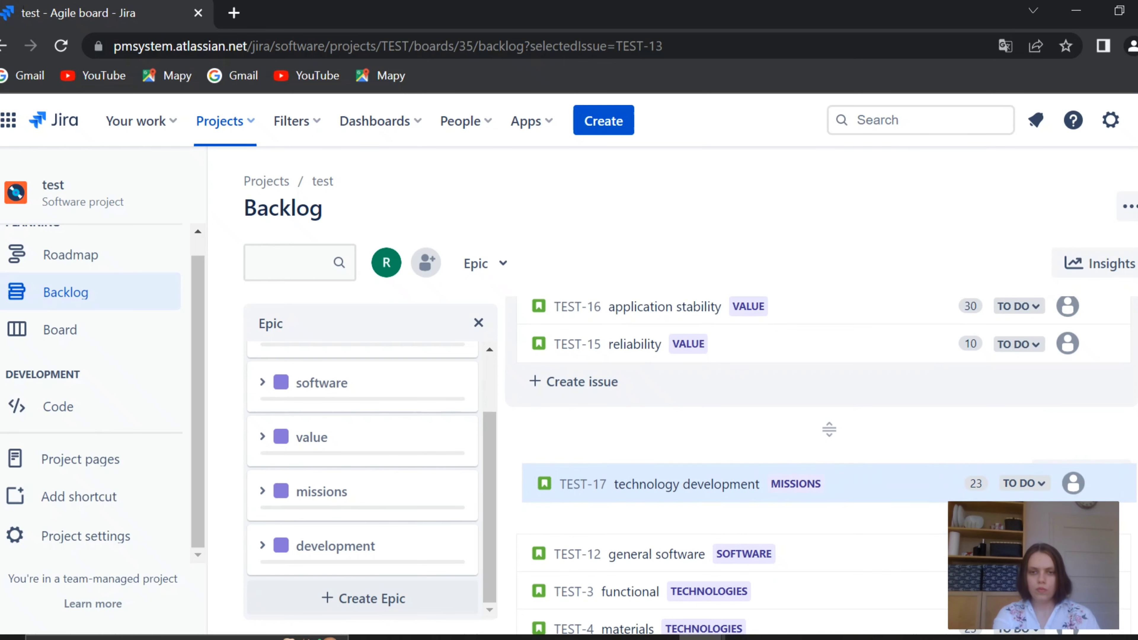
drag(686, 484, 695, 424)
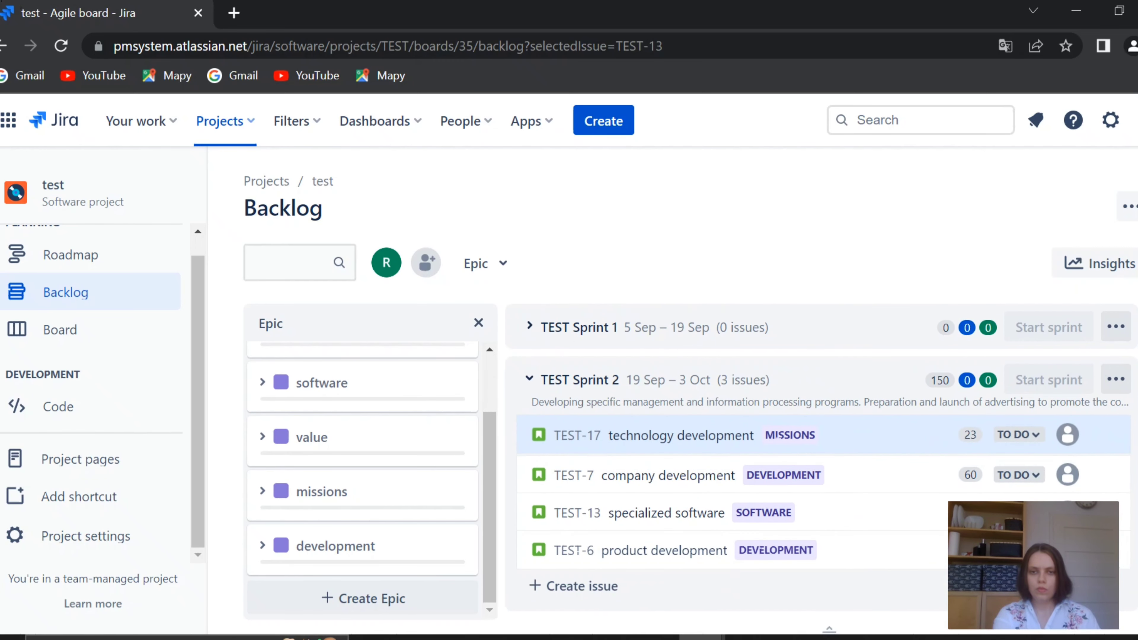
Move the general software issue (TEST-12) from the backlog into TEST Sprint 1 and expand that sprint
scroll(820, 466, down, 6)
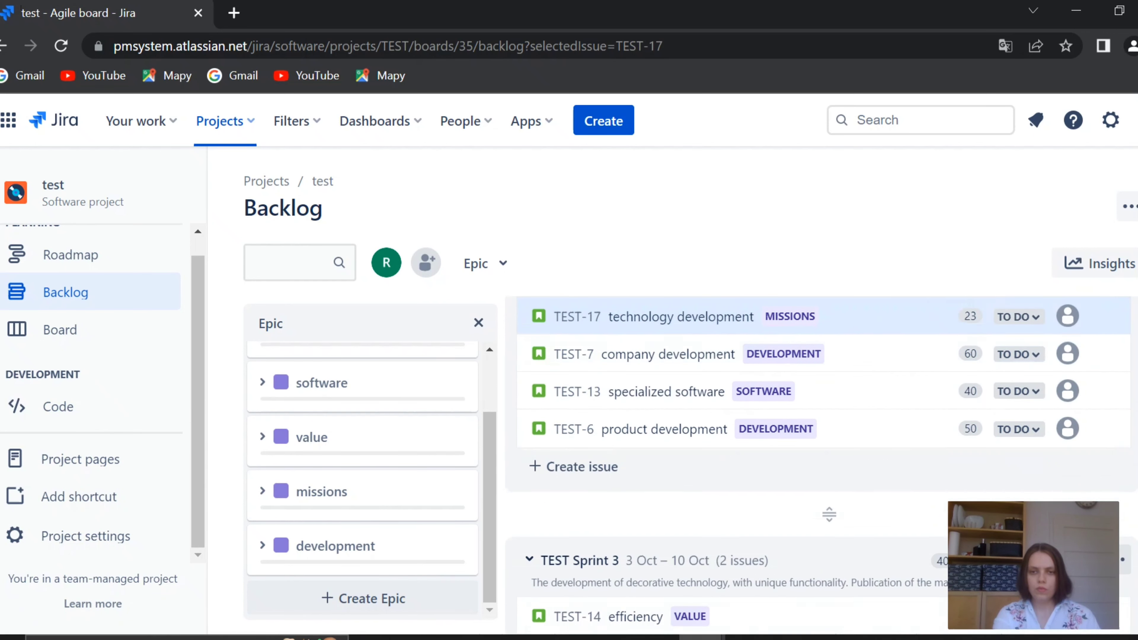
scroll(821, 466, down, 5)
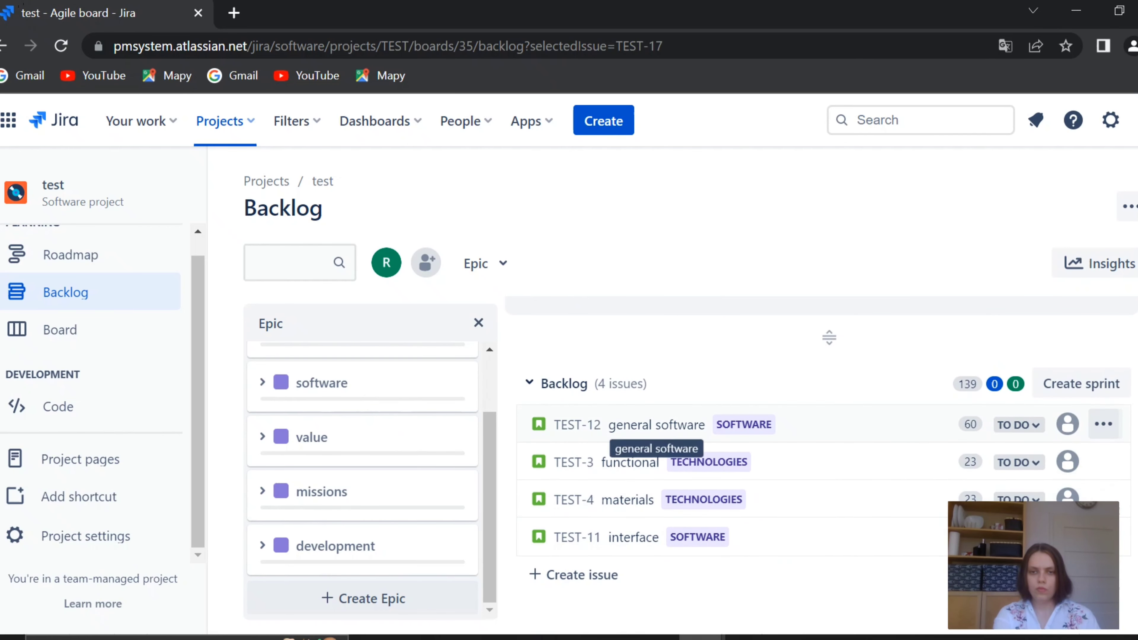
drag(654, 423, 651, 303)
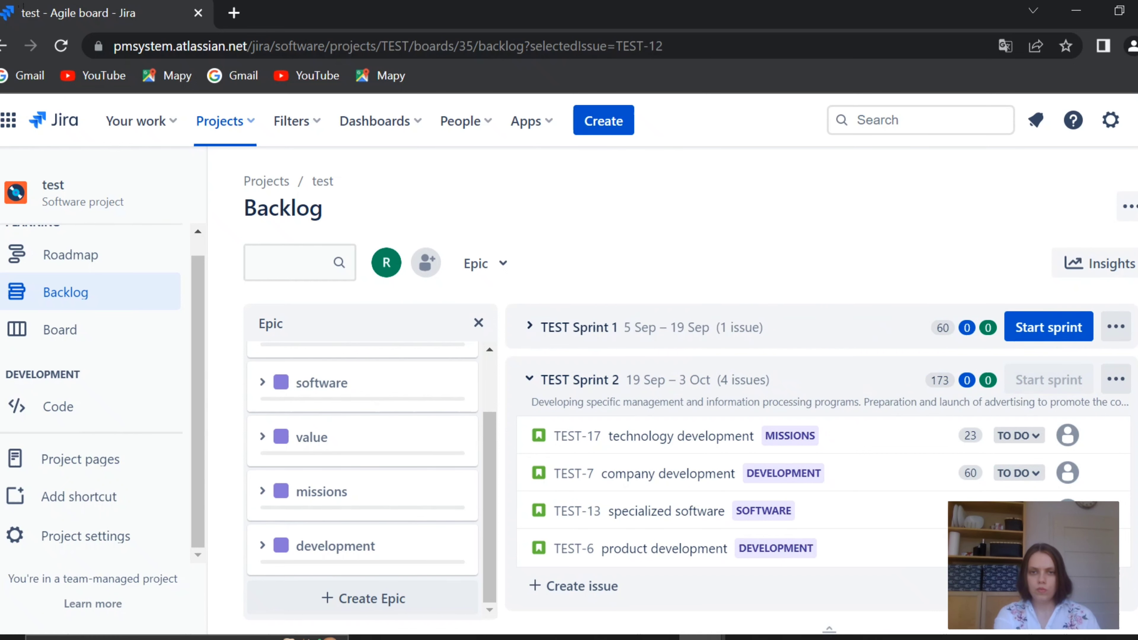
click(530, 327)
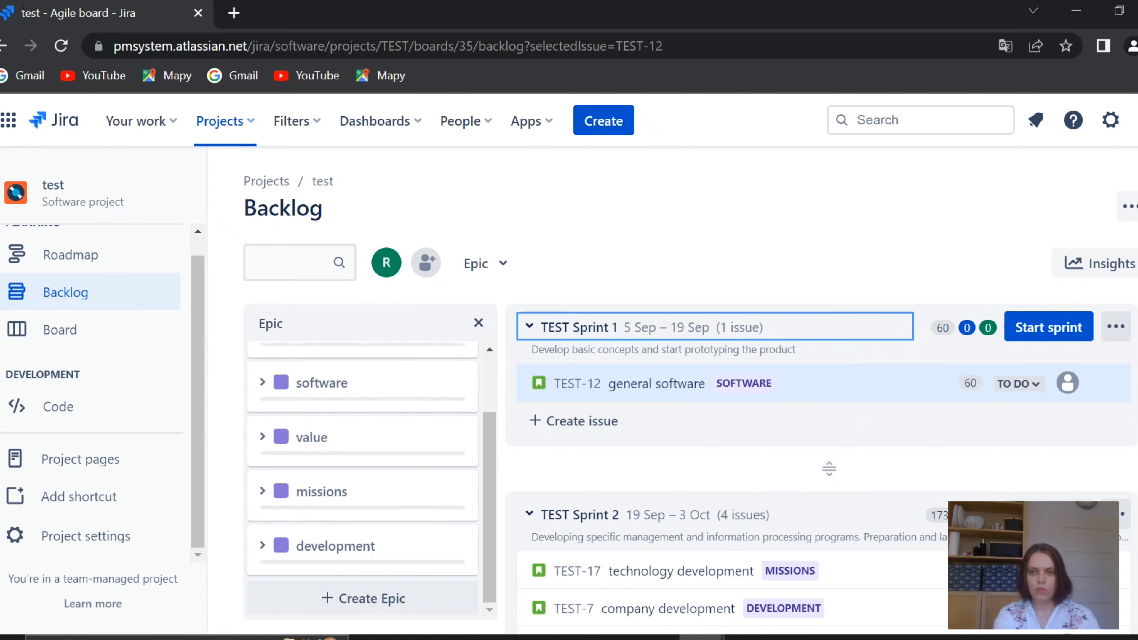
Move the functional (TEST-3) and materials (TEST-4) issues from the backlog to the start of TEST Sprint 1
scroll(820, 467, down, 12)
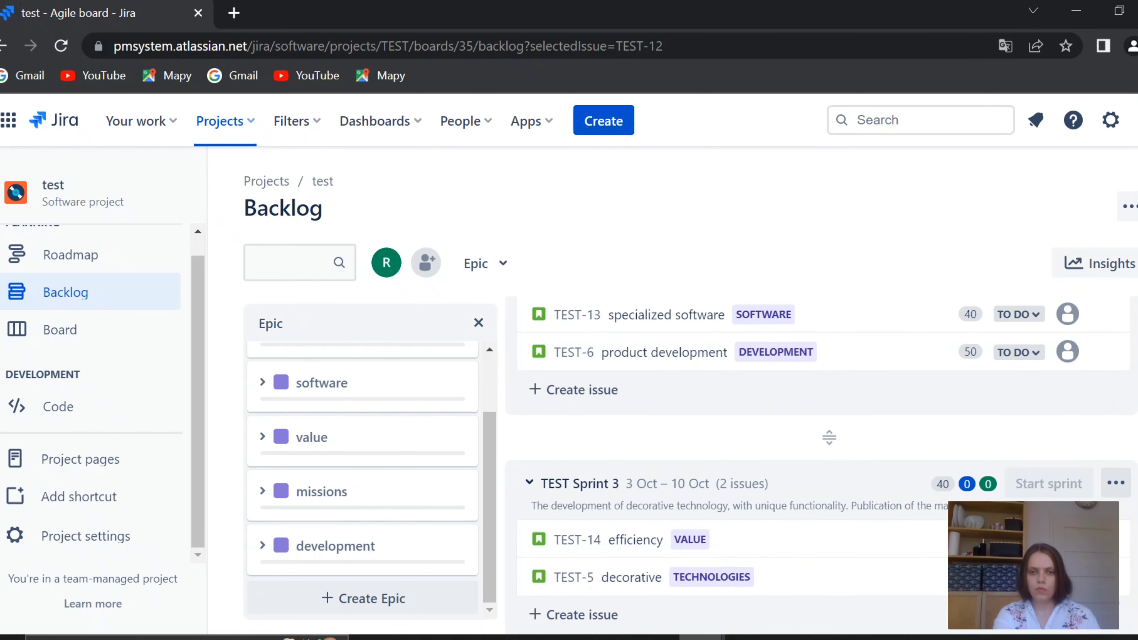
scroll(820, 467, down, 7)
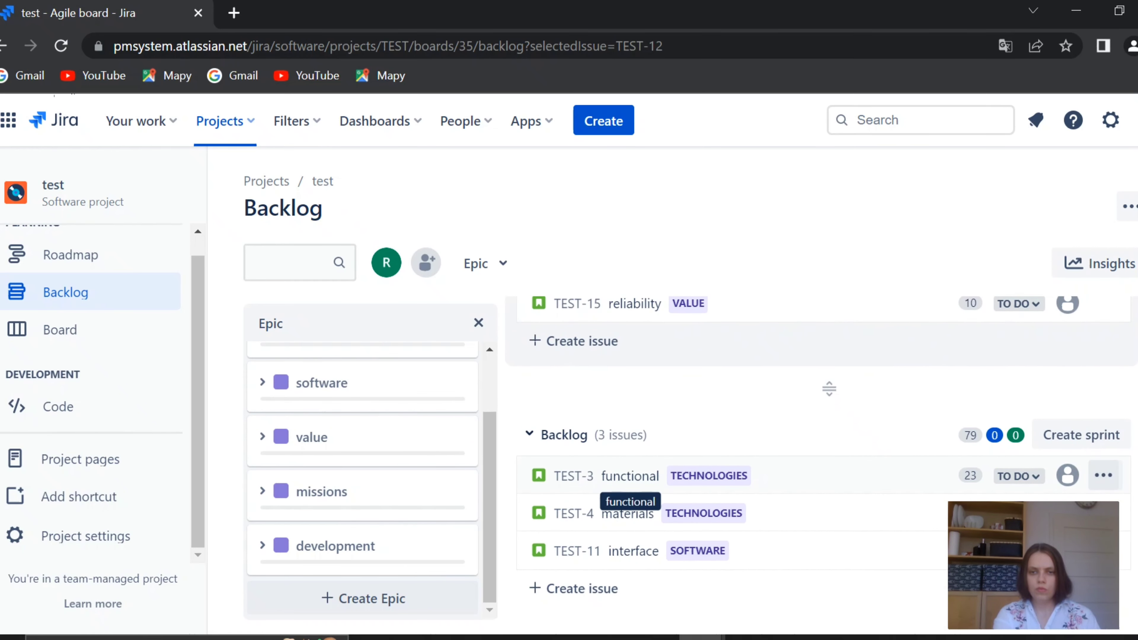
drag(630, 476, 651, 378)
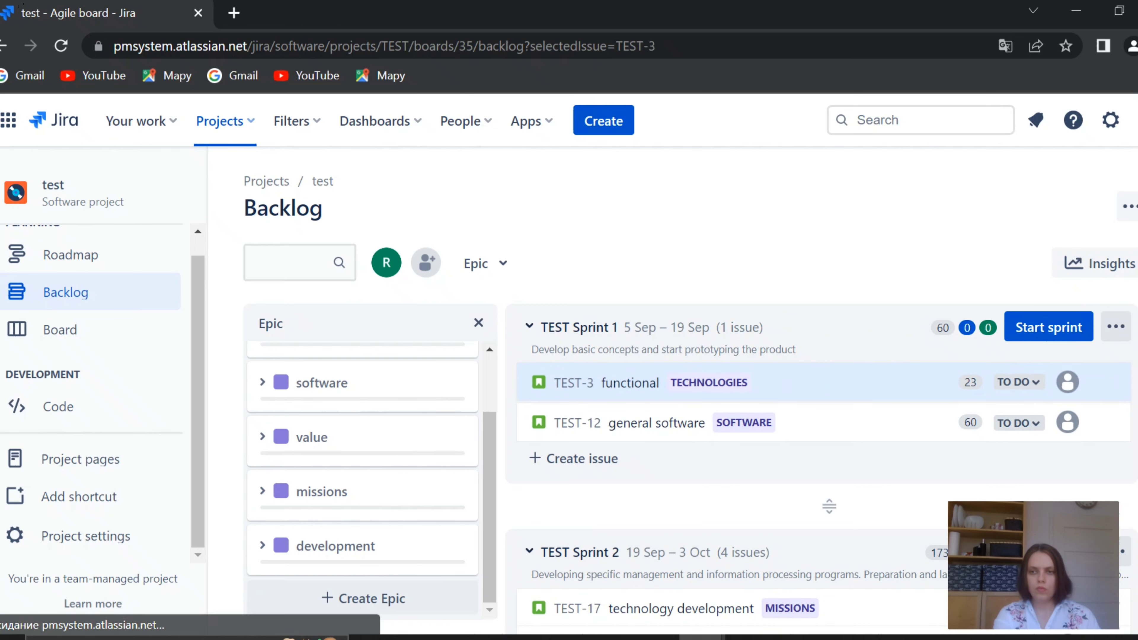
scroll(651, 378, down, 8)
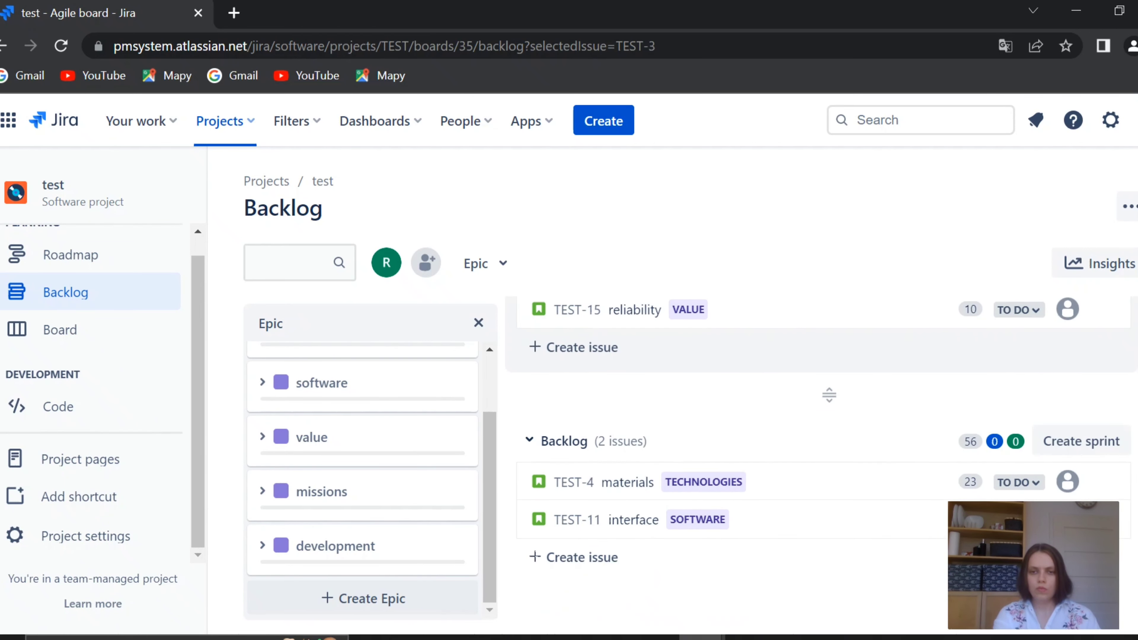
scroll(820, 418, down, 1)
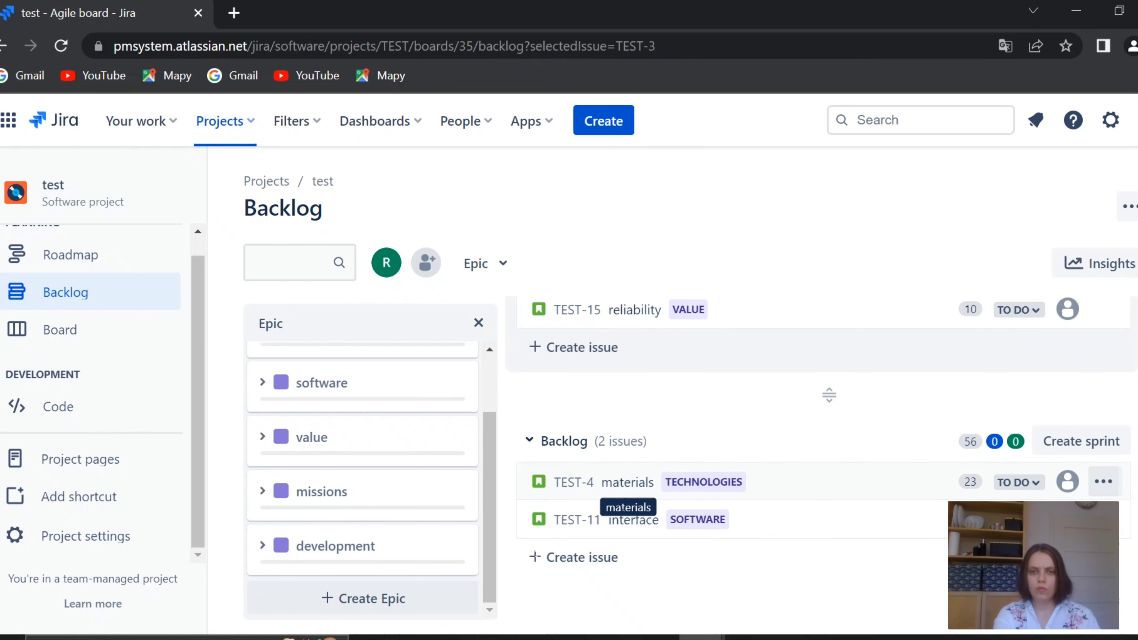
drag(627, 415, 651, 381)
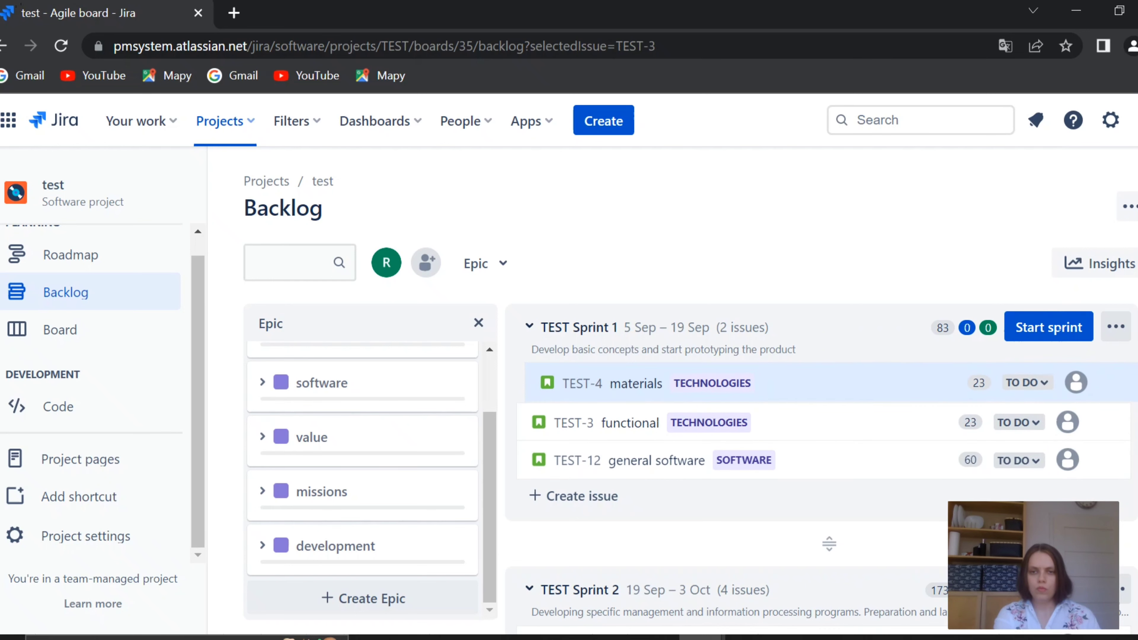
Move the interface issue (TEST-11) from the backlog to the start of TEST Sprint 1
scroll(825, 466, down, 4)
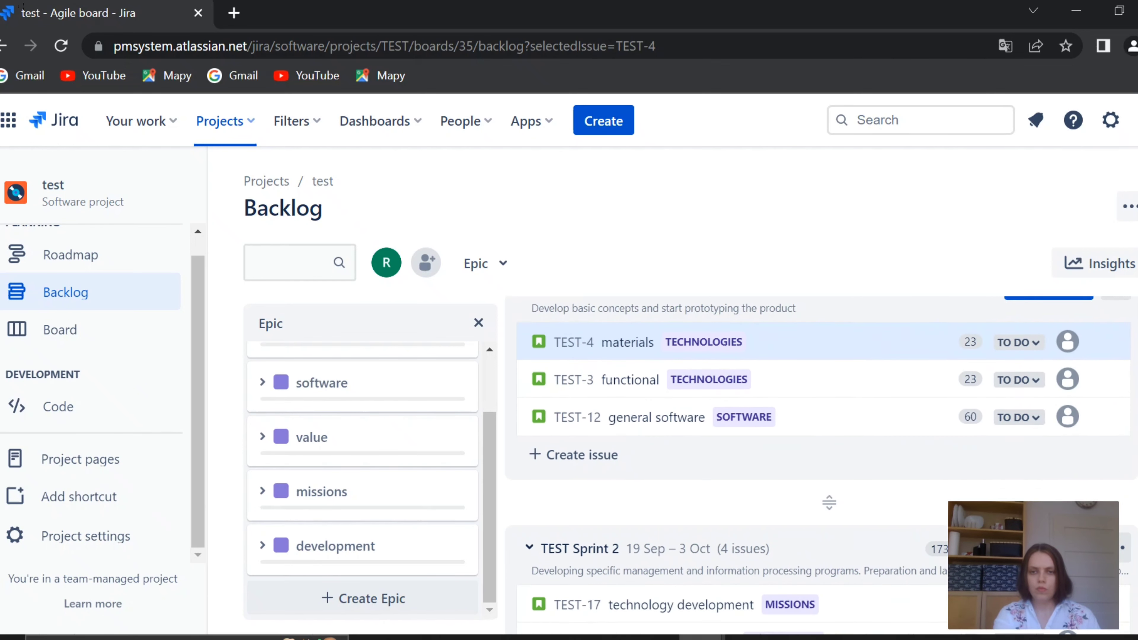
scroll(824, 449, down, 6)
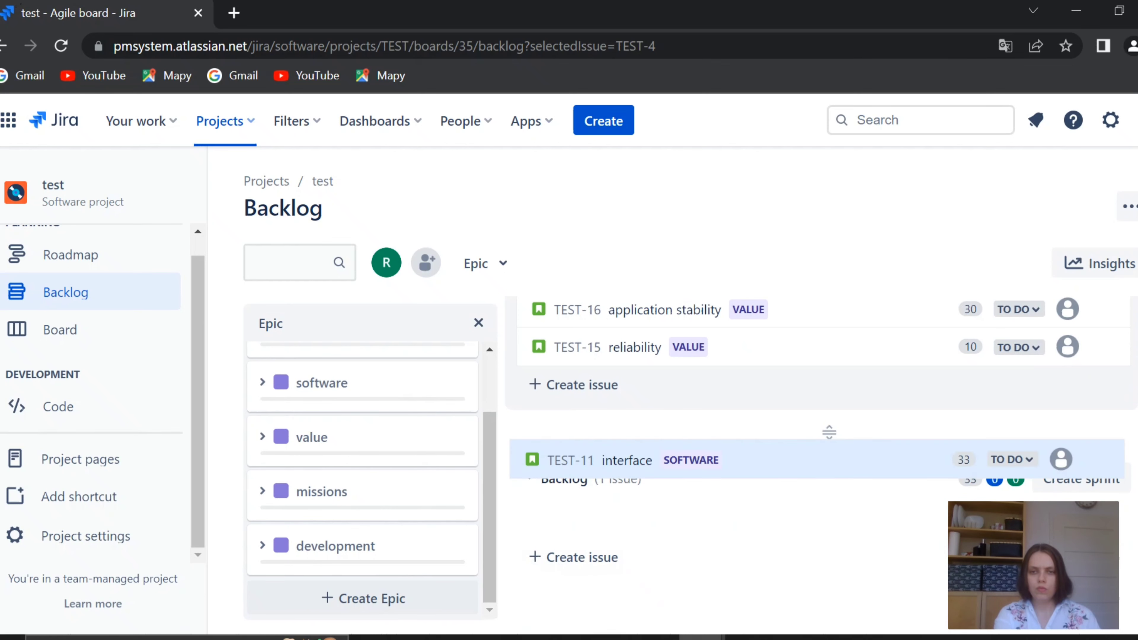
mouse_move(824, 338)
mouse_down()
mouse_move(823, 263)
mouse_move(818, 344)
mouse_up()
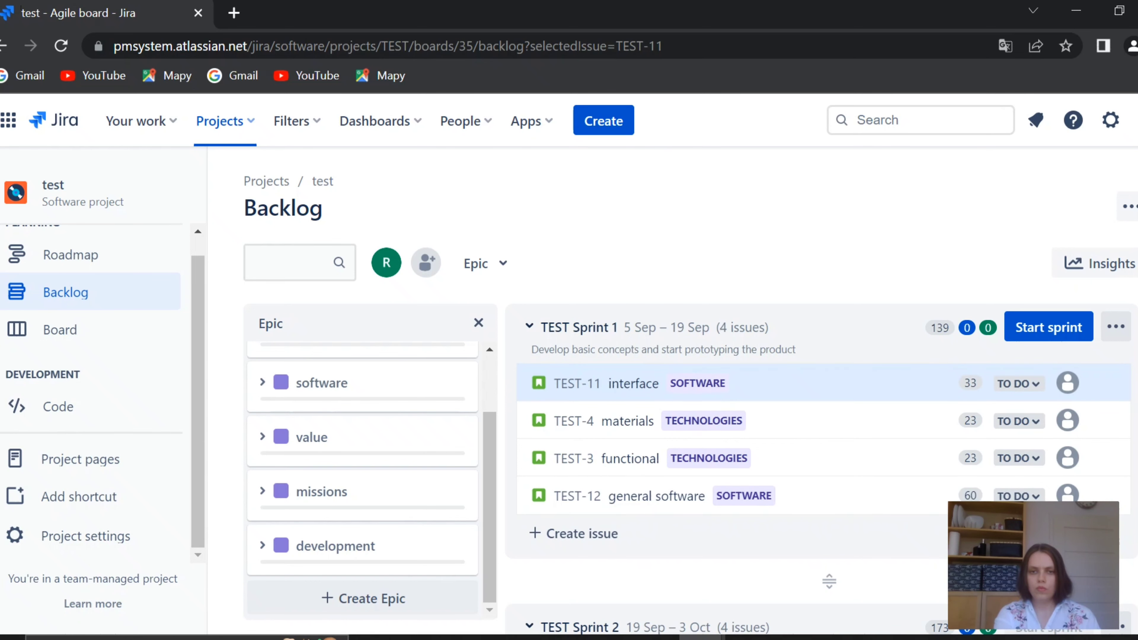
Review the filled sprints and start TEST Sprint 1, keeping its prefilled name, custom duration, dates and goal
scroll(821, 448, down, 10)
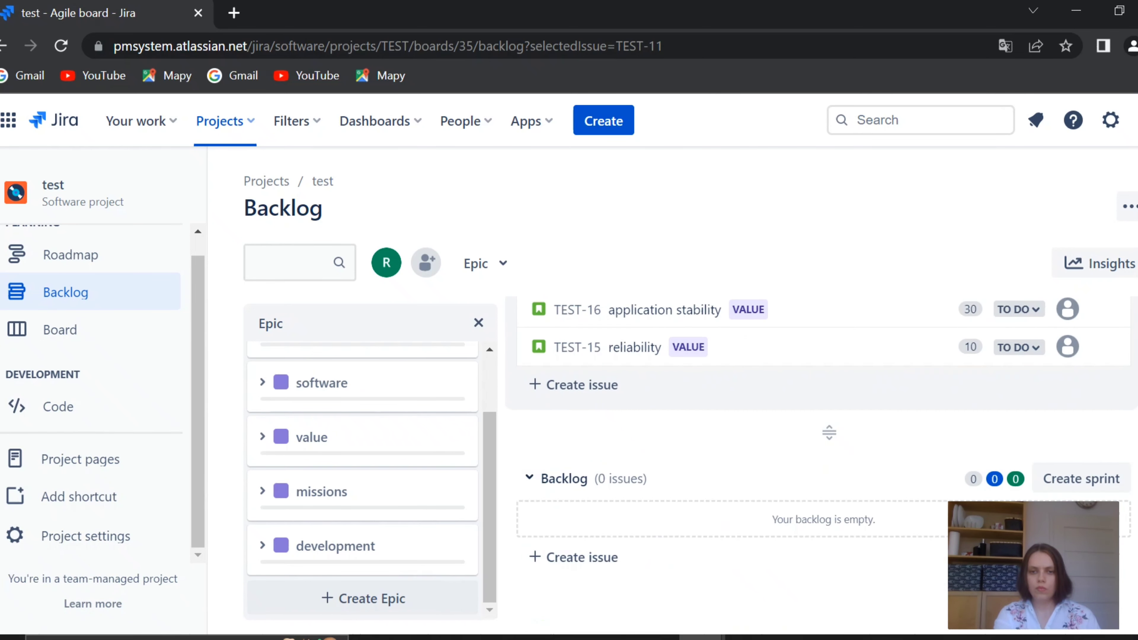
scroll(820, 449, up, 10)
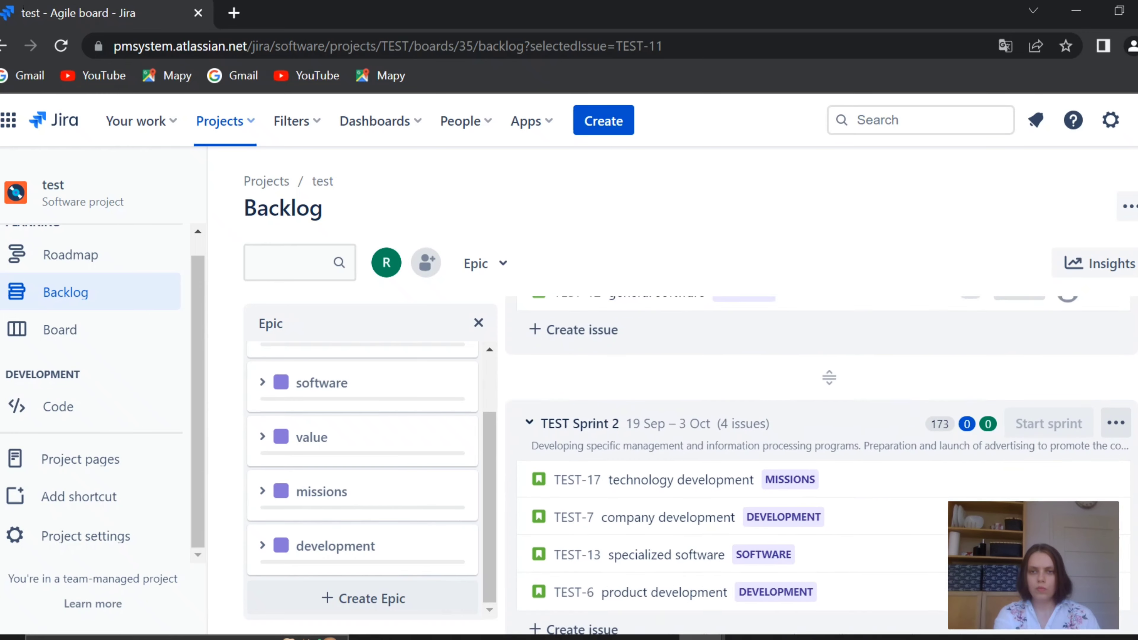
scroll(820, 449, up, 1)
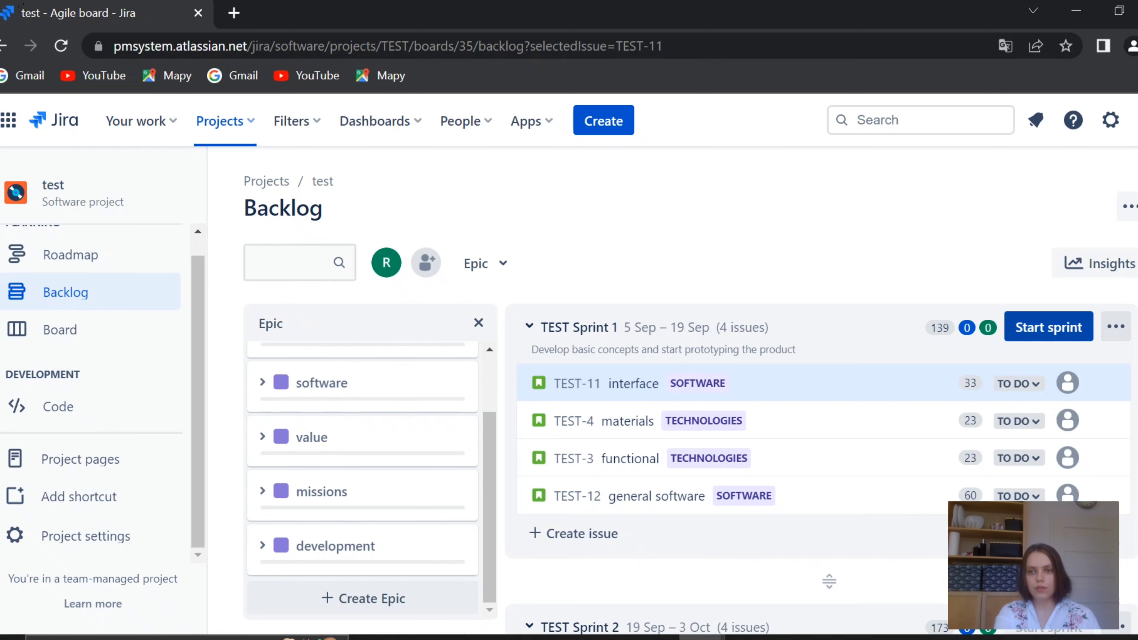
click(1049, 327)
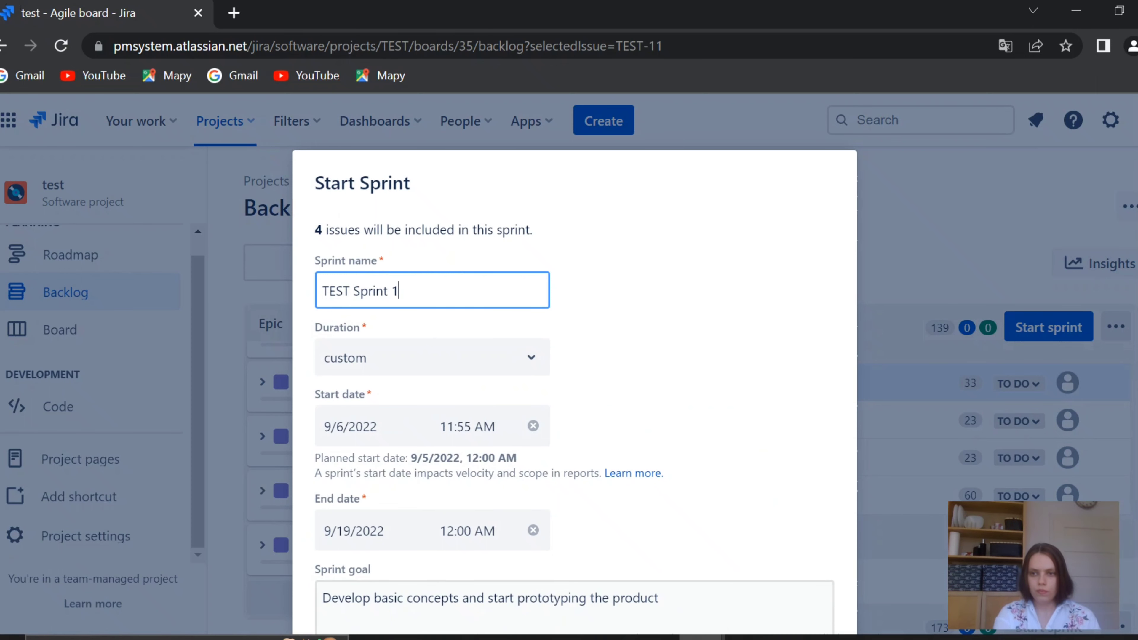
scroll(574, 359, down, 1)
scroll(574, 367, down, 2)
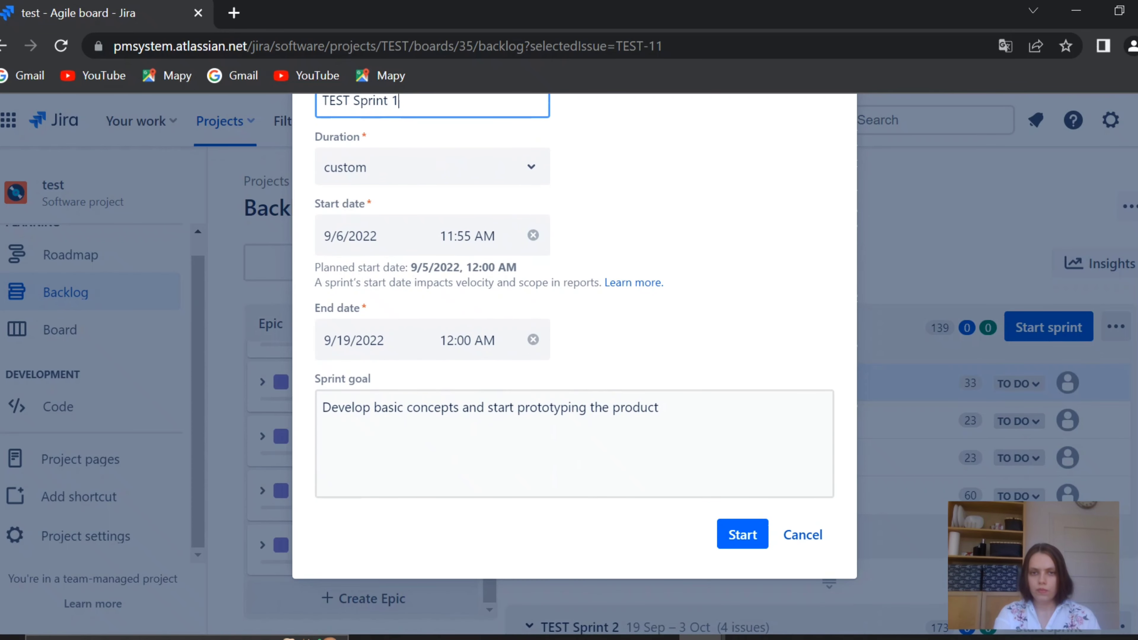
click(742, 534)
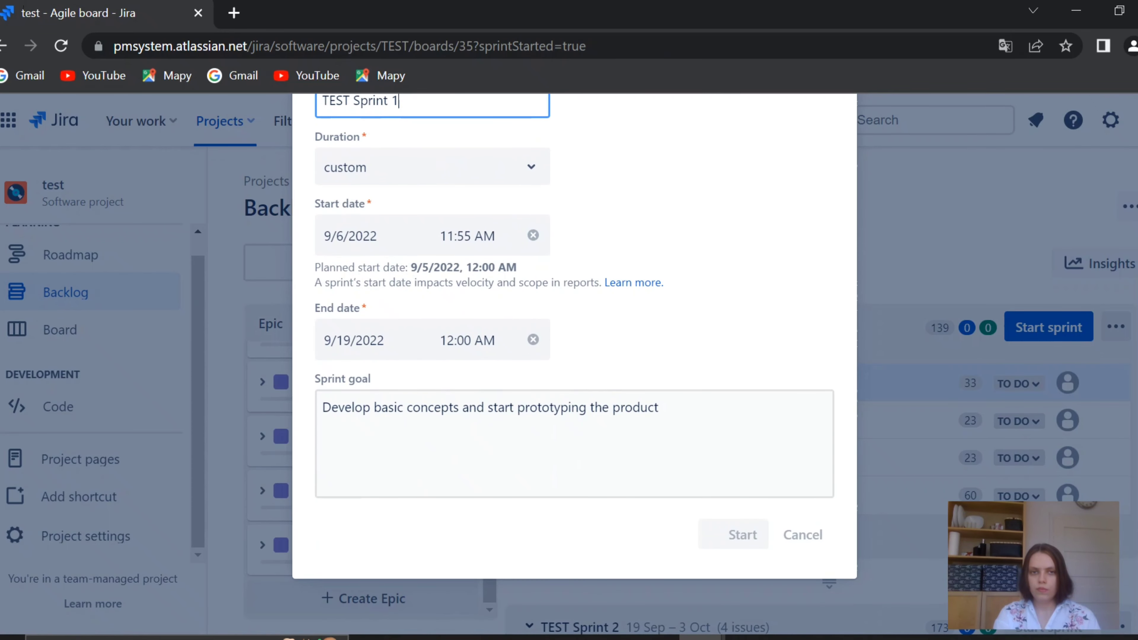